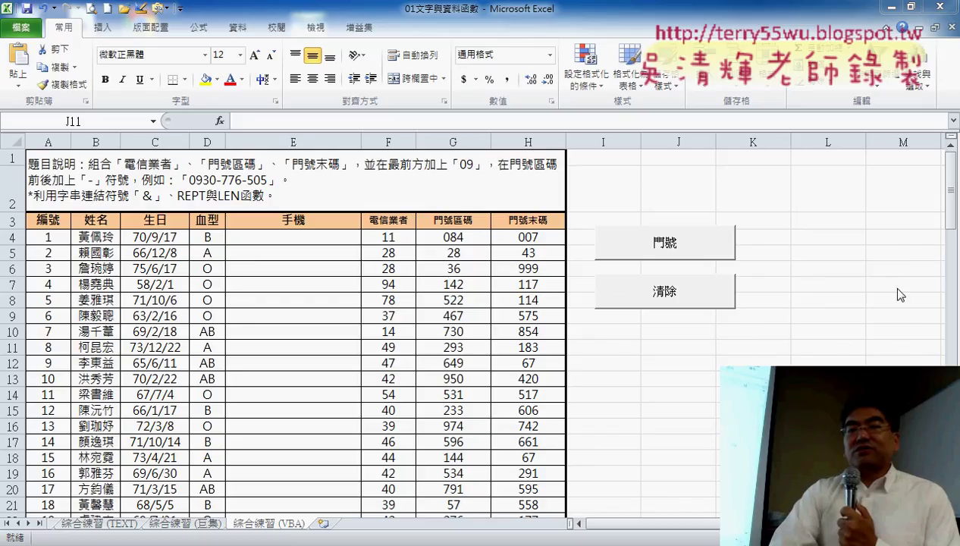
Run the 門號 macro to fill the 手機 column, clear it with 清除, then minimize Excel
left_click(812, 279)
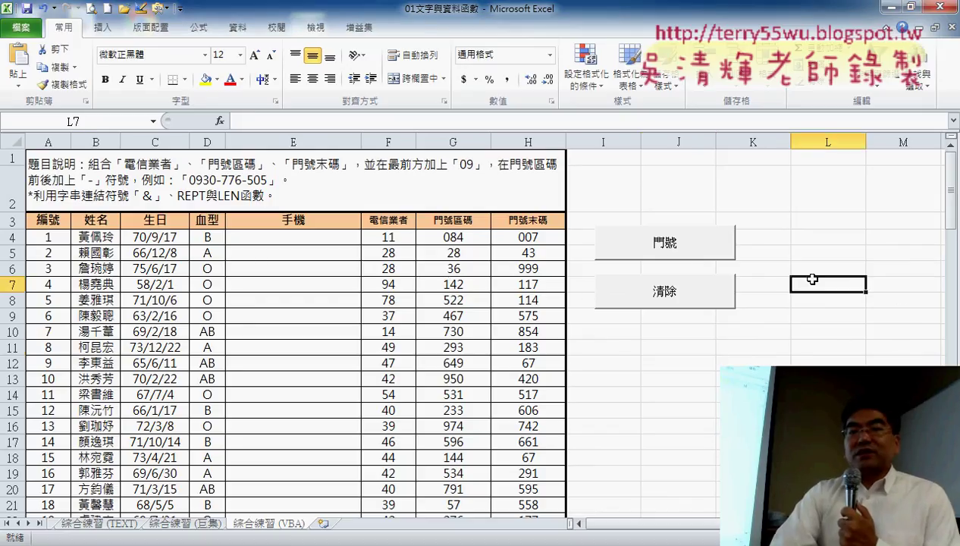
left_click(672, 247)
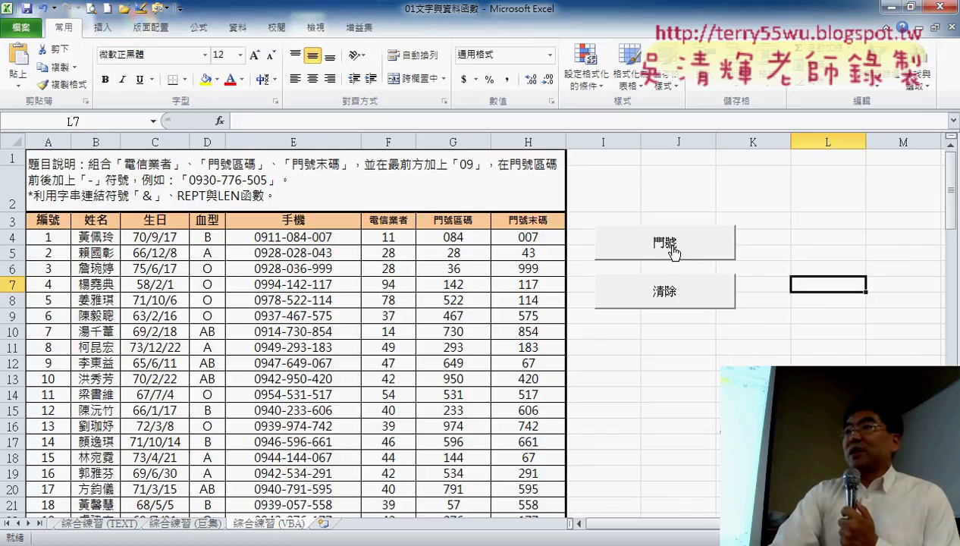
left_click(678, 304)
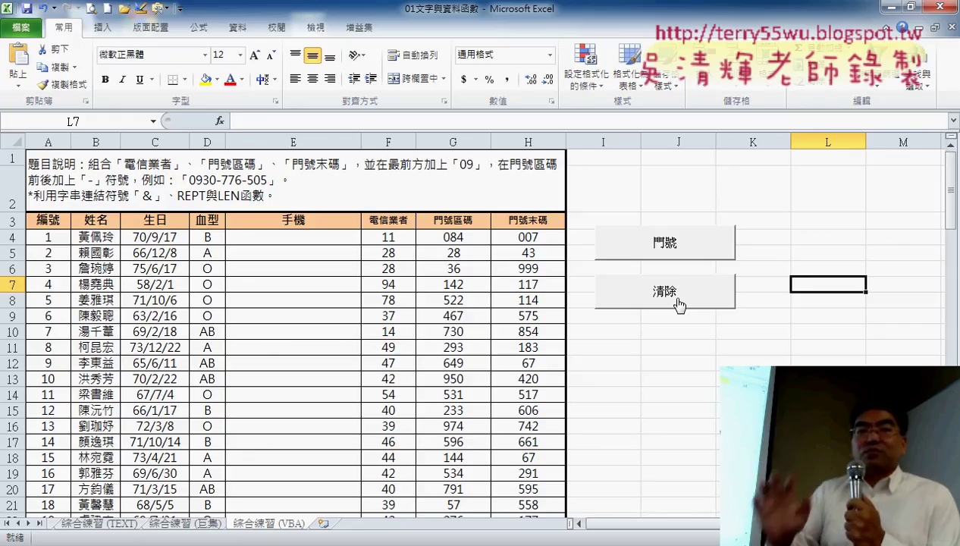
left_click(677, 301)
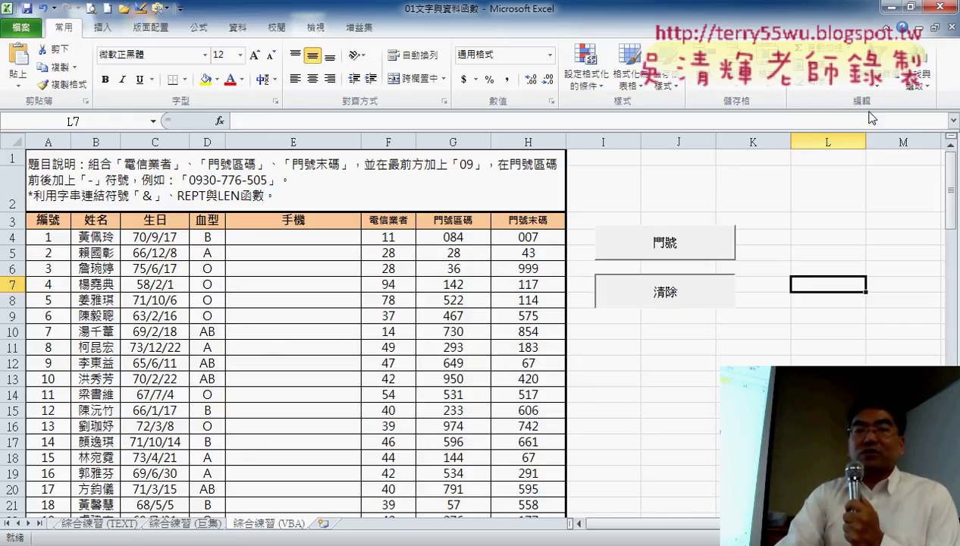
left_click(888, 6)
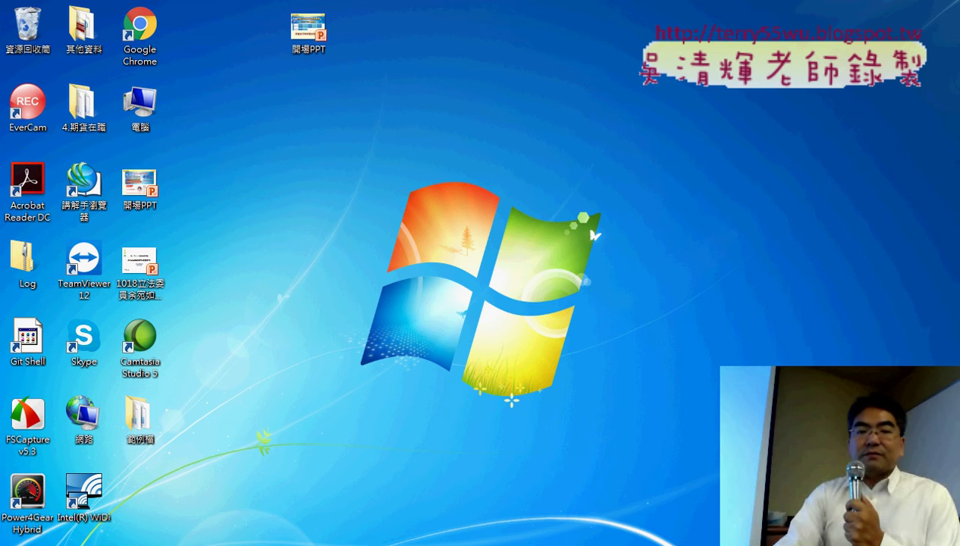
Bring the [相容模式] compatibility-mode workbook back to the front from the taskbar
mouse_move(91, 542)
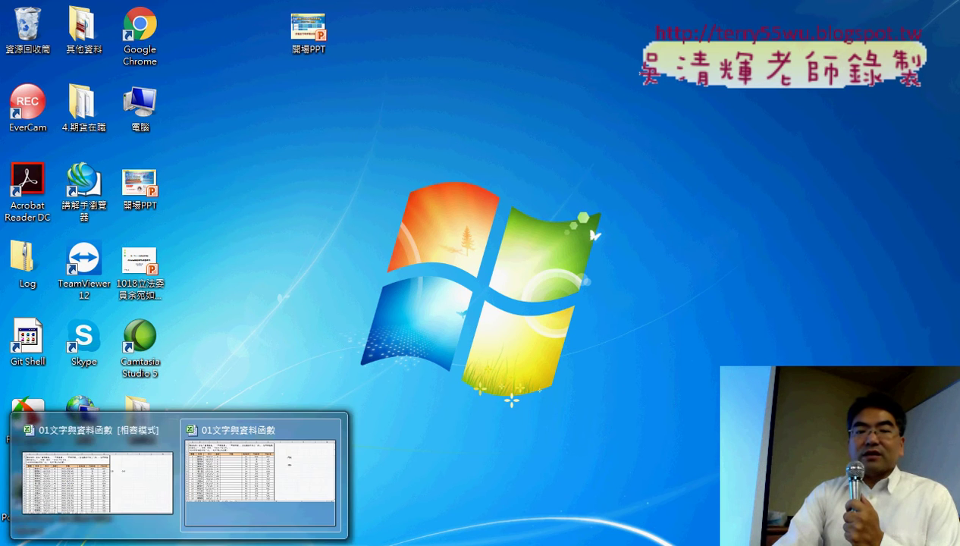
left_click(135, 489)
left_click(135, 488)
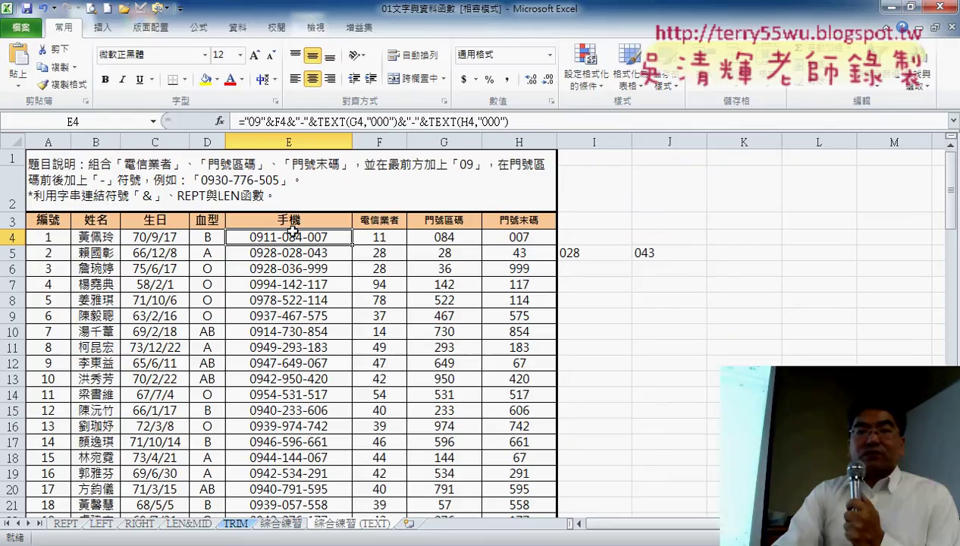
Delete the stray 028 and 043 values in I5:J5 and select E4 to show its formula
left_click_drag(578, 252, 645, 252)
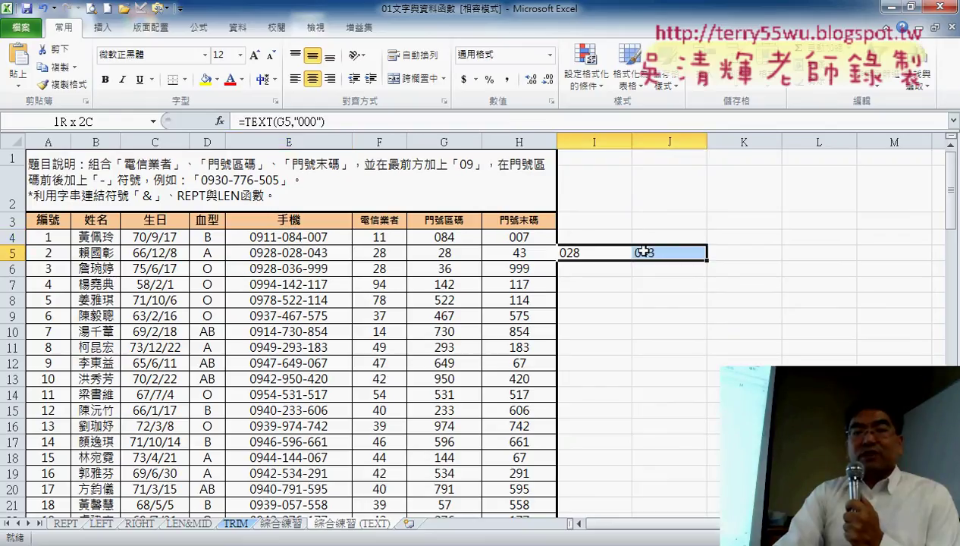
key("Delete")
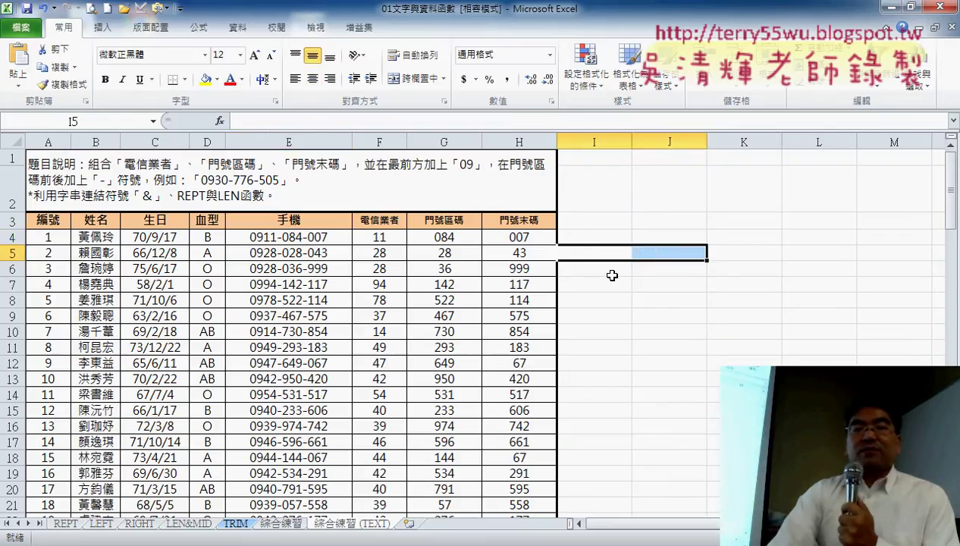
left_click(285, 237)
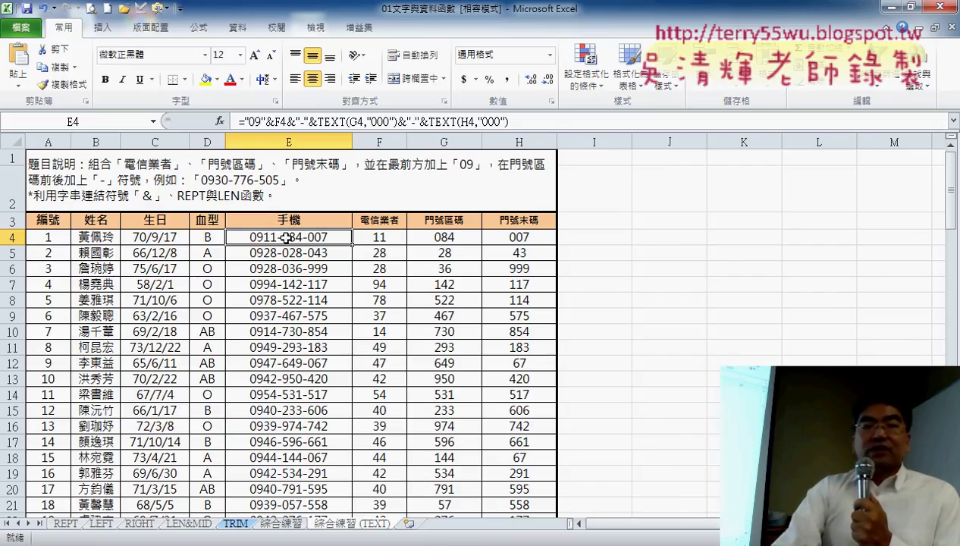
Check 開發人員 in the Customize Ribbon main tabs list of Excel Options
left_click(180, 9)
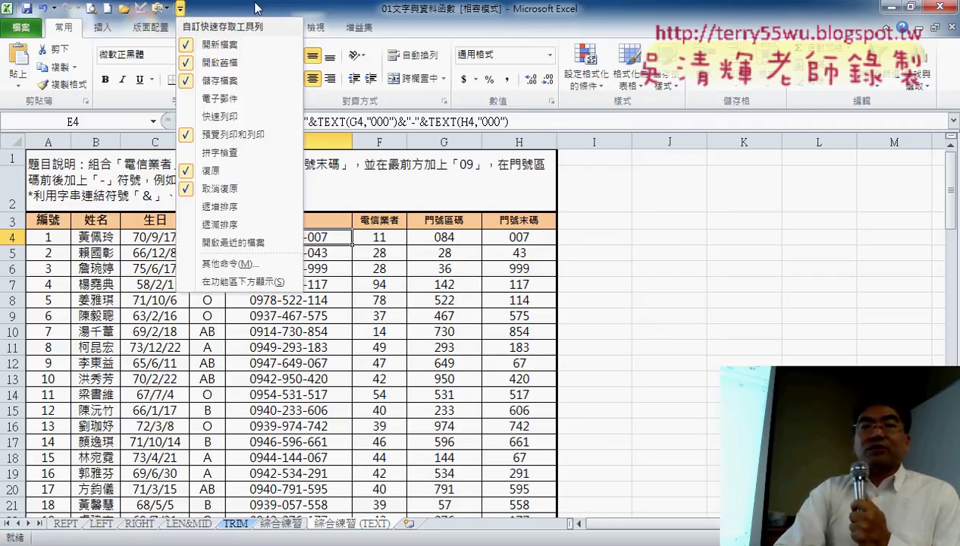
left_click(288, 8)
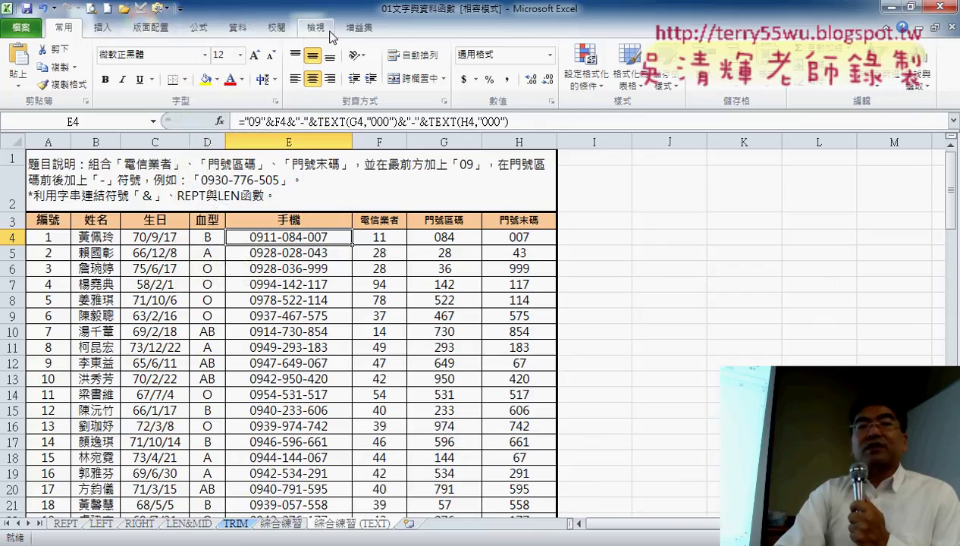
left_click(180, 10)
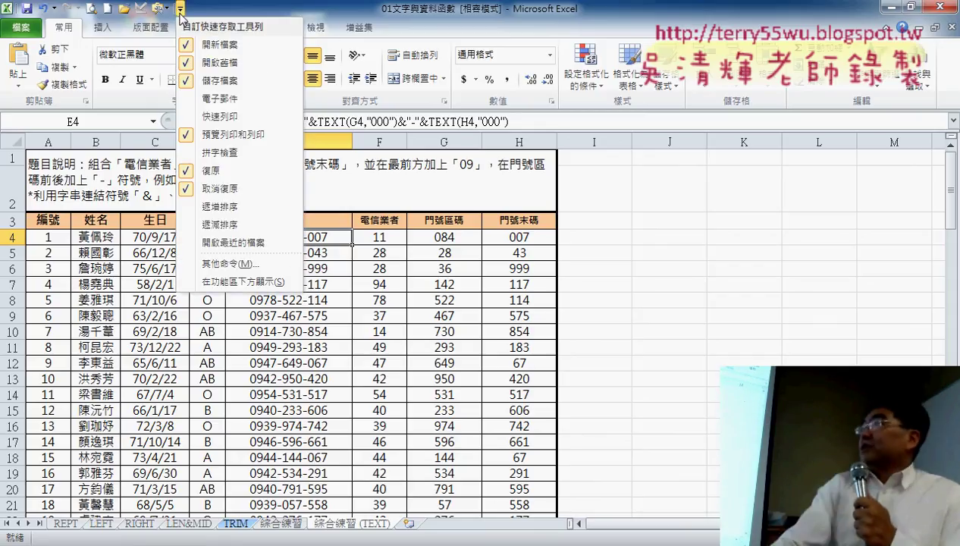
left_click(218, 263)
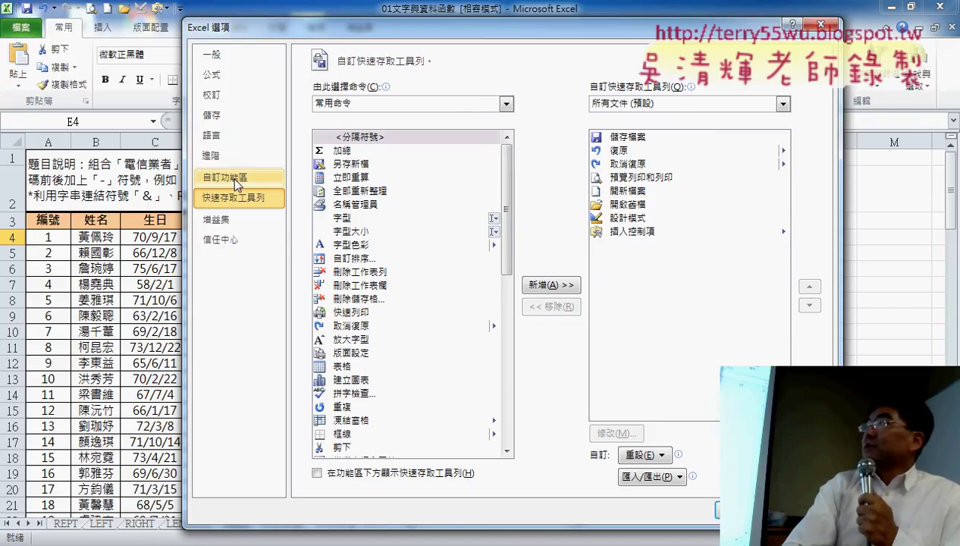
left_click(233, 179)
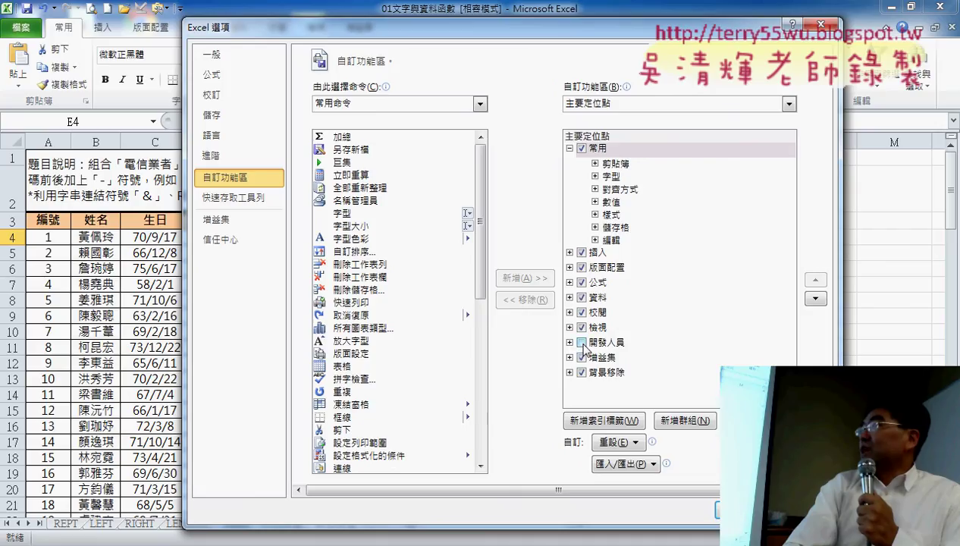
left_click(582, 344)
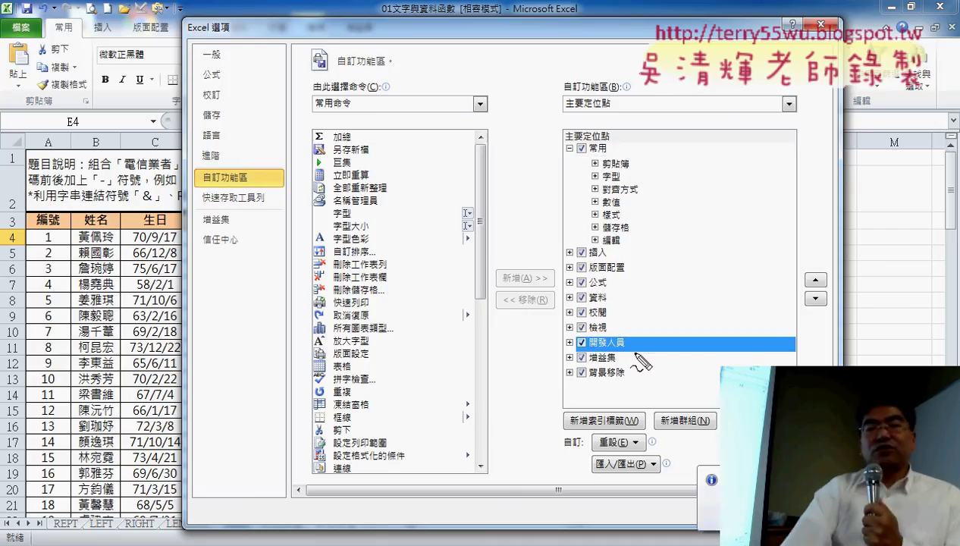
Annotate the path to the 開發人員 option, clear the marks, and confirm with OK
left_click_drag(636, 359, 639, 379)
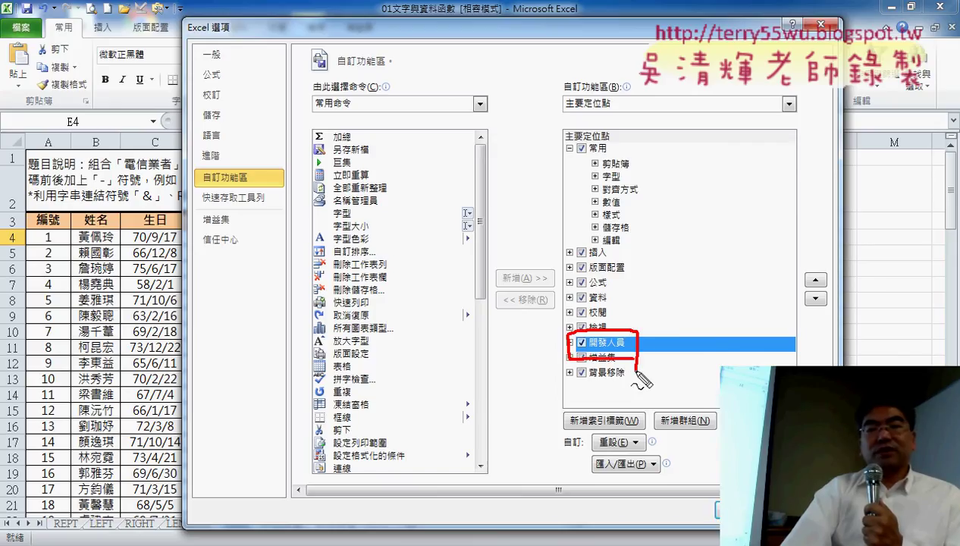
left_click_drag(262, 188, 275, 182)
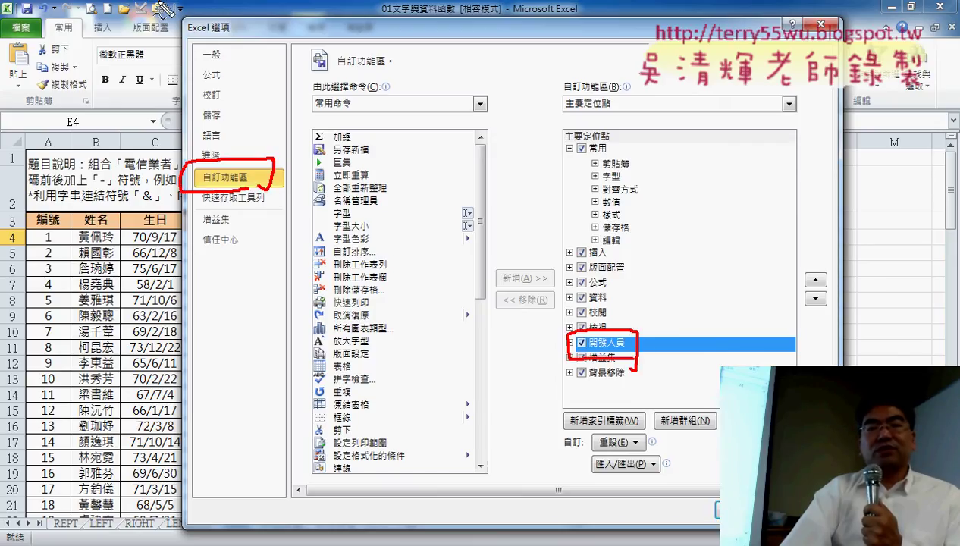
left_click_drag(182, 19, 185, 141)
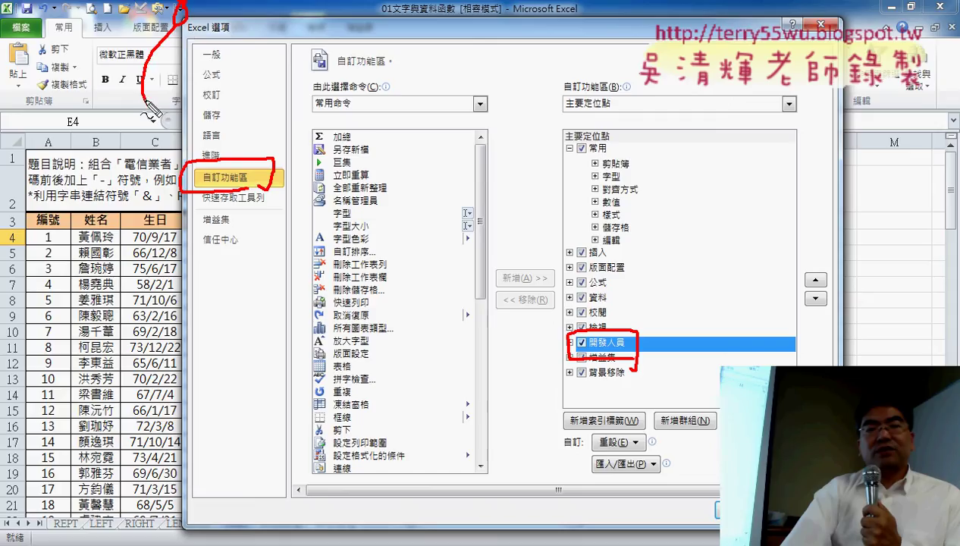
left_click_drag(262, 201, 552, 372)
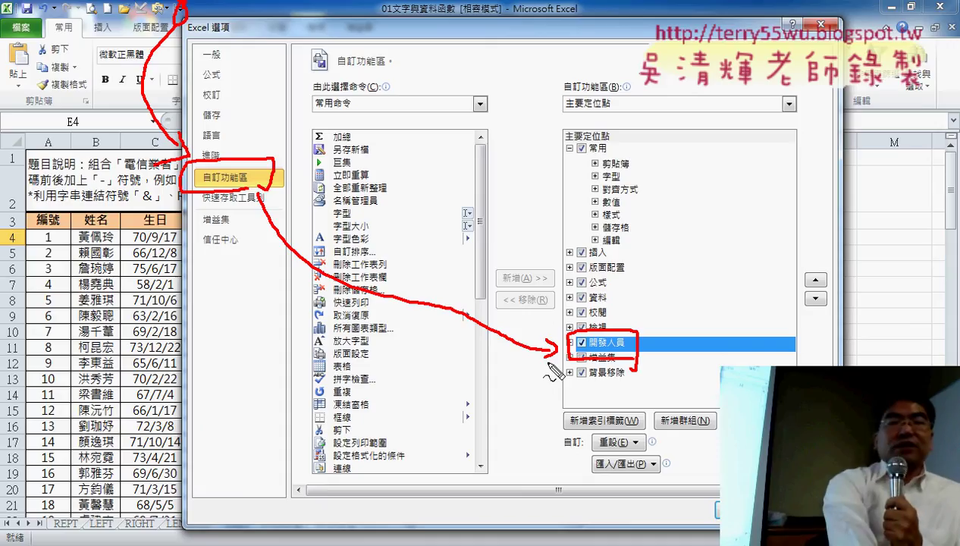
key("Escape")
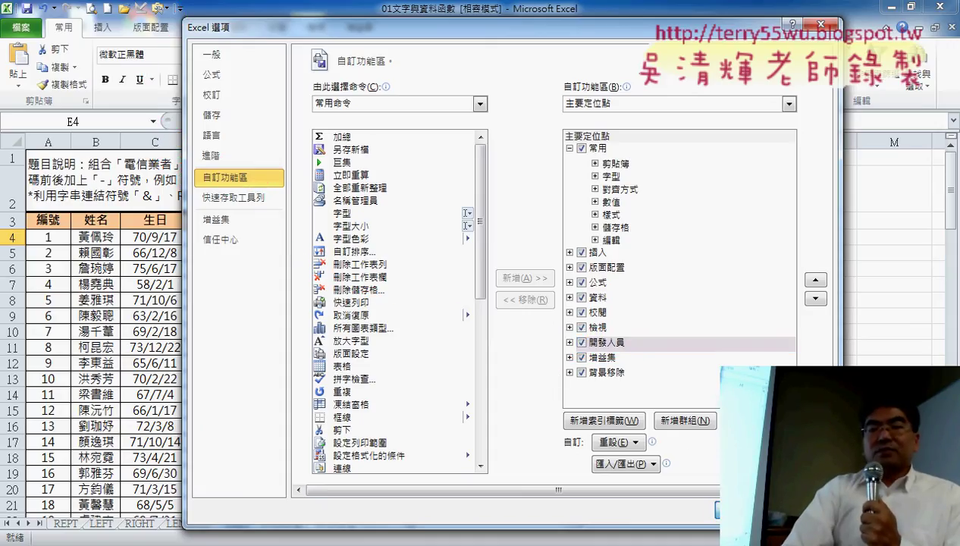
left_click(731, 510)
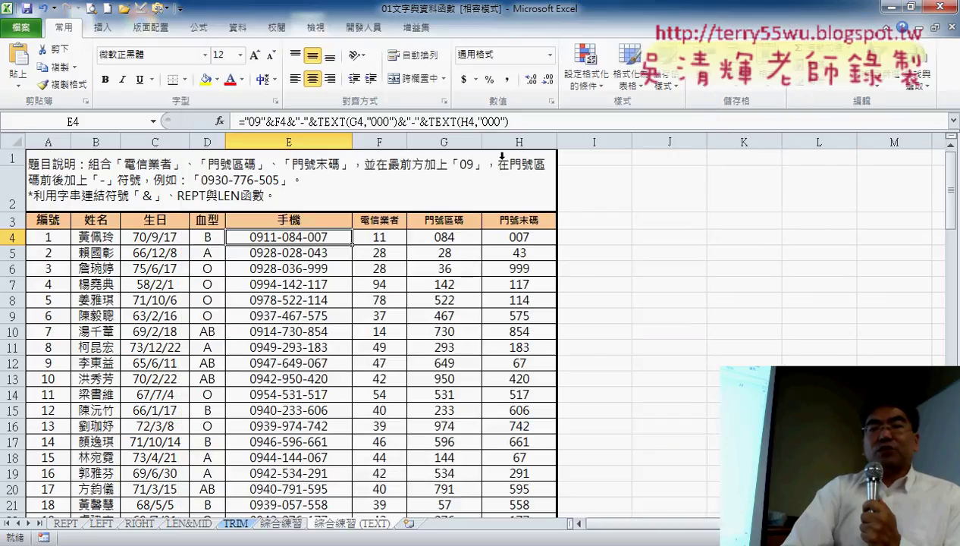
Show the 開發人員 tab and highlight its 錄製巨集 command in the 程式碼 group
left_click(364, 30)
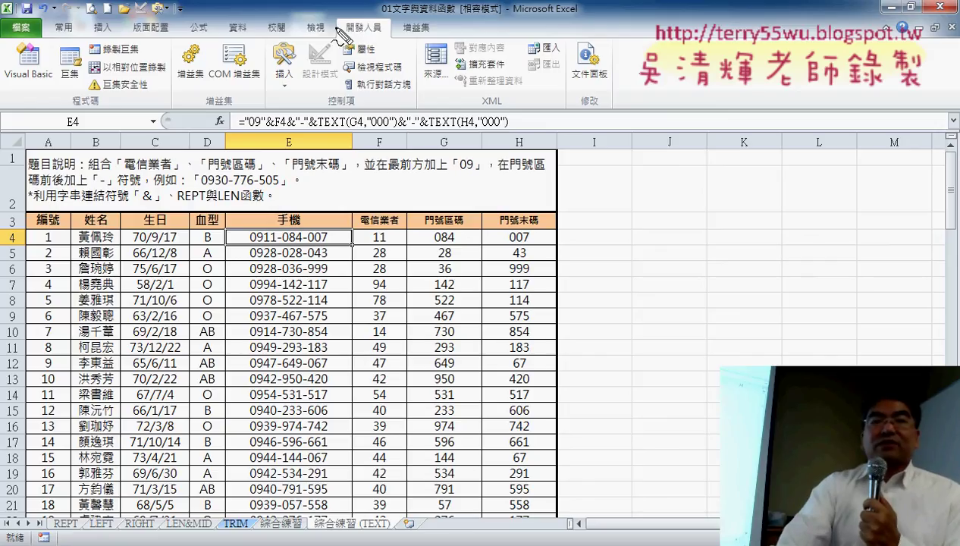
mouse_move(335, 41)
left_mouse_down()
mouse_move(388, 40)
mouse_move(334, 39)
left_mouse_up()
mouse_move(455, 136)
left_mouse_down()
mouse_move(383, 46)
mouse_move(421, 62)
left_mouse_up()
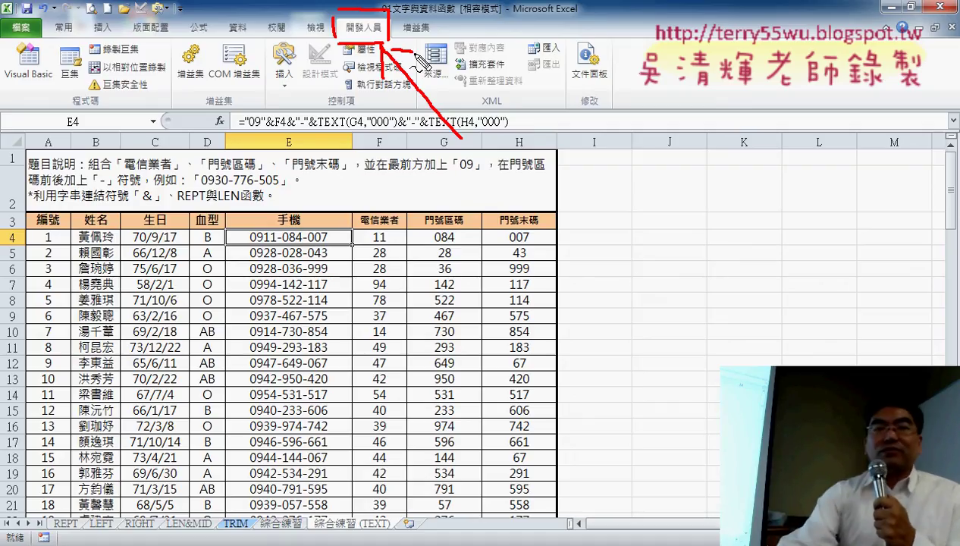
mouse_move(77, 72)
left_mouse_down()
mouse_move(156, 55)
mouse_move(78, 64)
left_mouse_up()
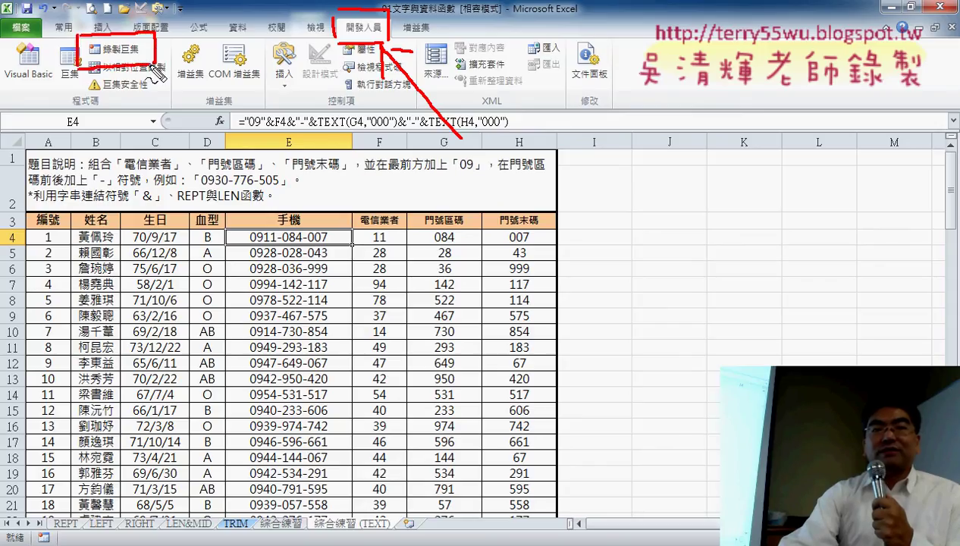
mouse_move(361, 254)
left_mouse_down()
mouse_move(168, 84)
mouse_move(156, 100)
mouse_move(207, 75)
left_mouse_up()
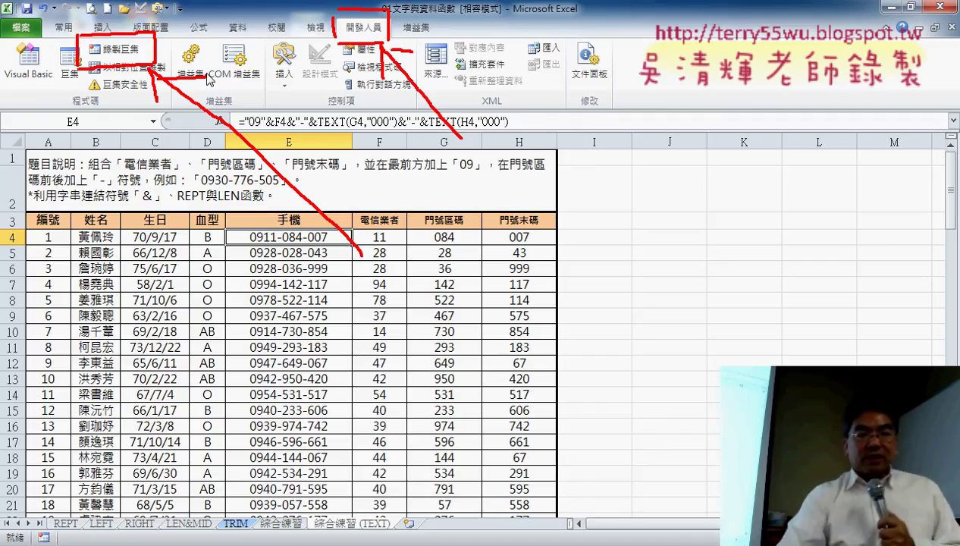
key("Escape")
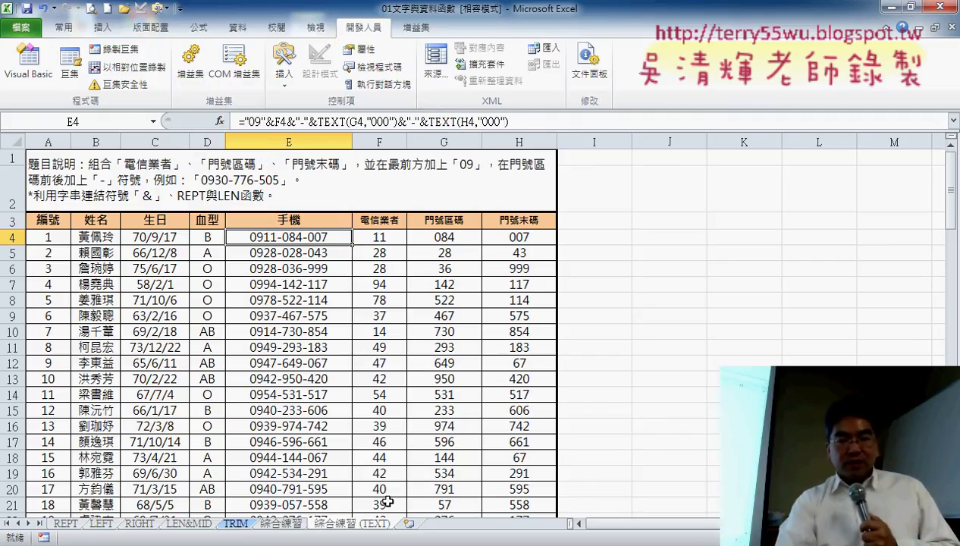
Copy the 綜合練習 (TEXT) sheet and rename the copy 綜合練習 (巨集)
left_click(387, 501)
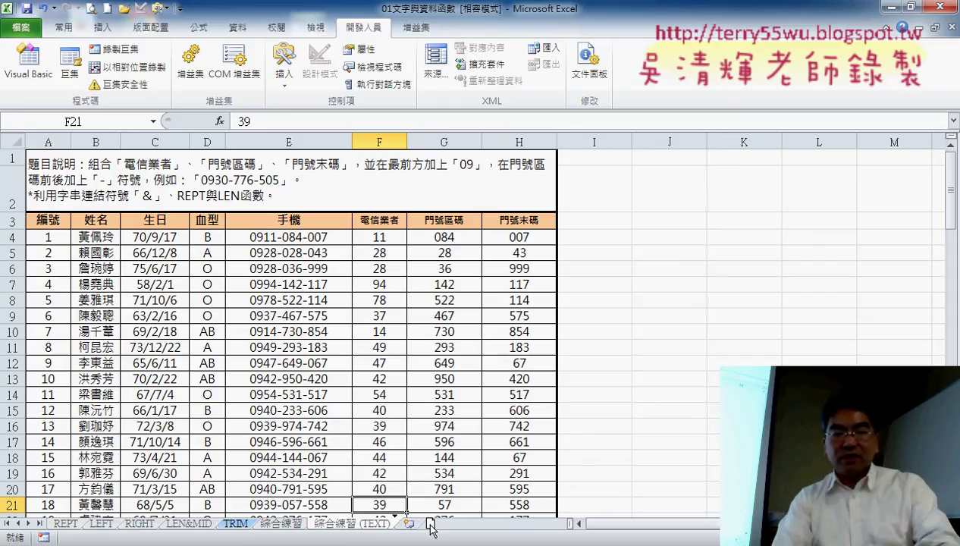
left_click_drag(431, 529, 491, 522)
double_click(478, 522)
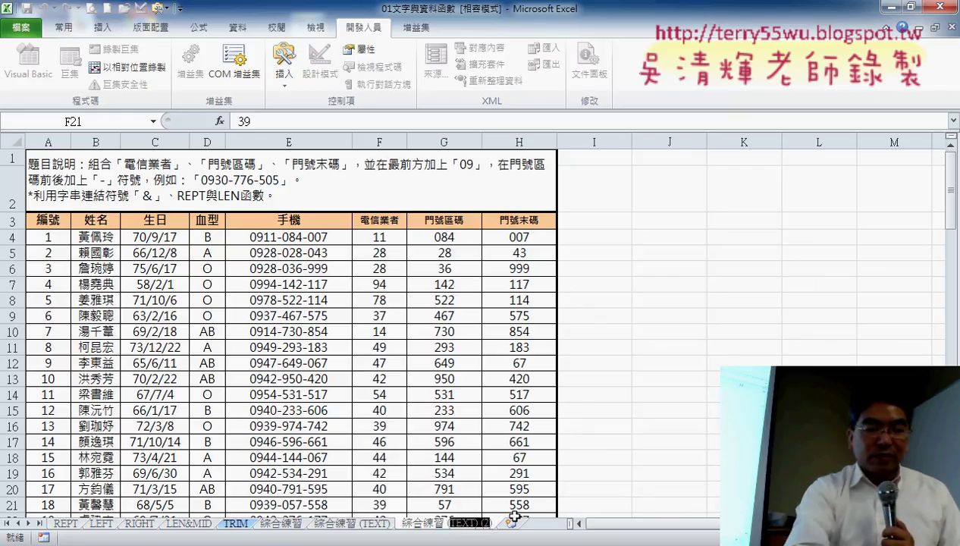
type("(員)")
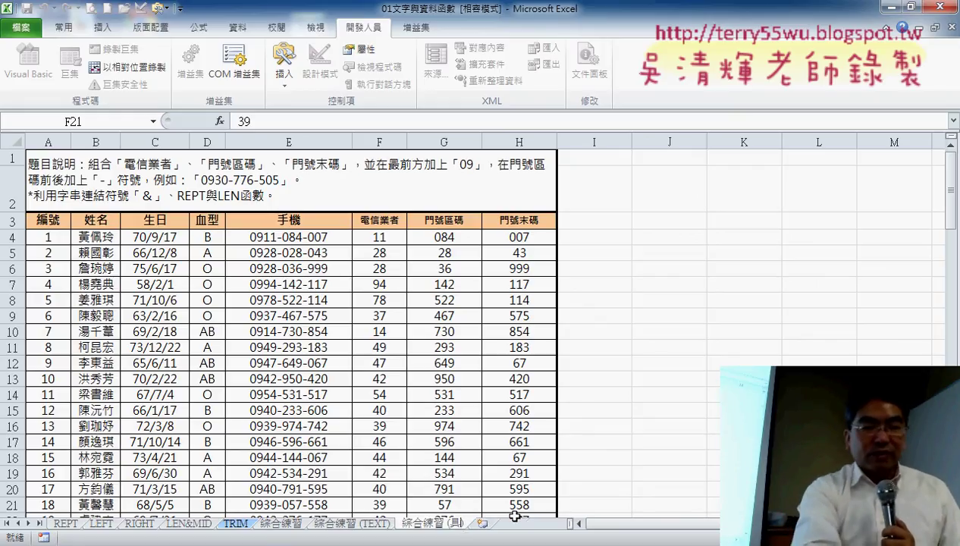
type("製售")
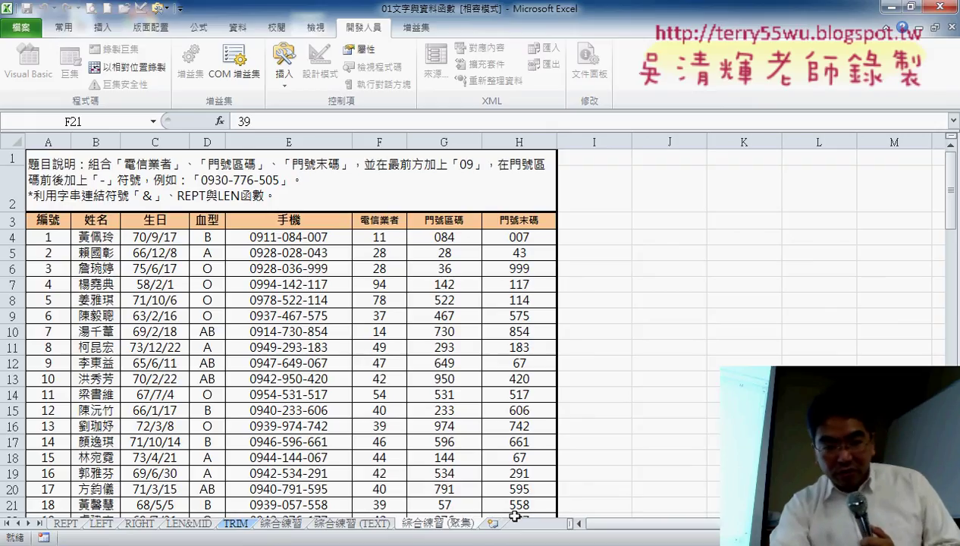
key("Down")
key("Down")
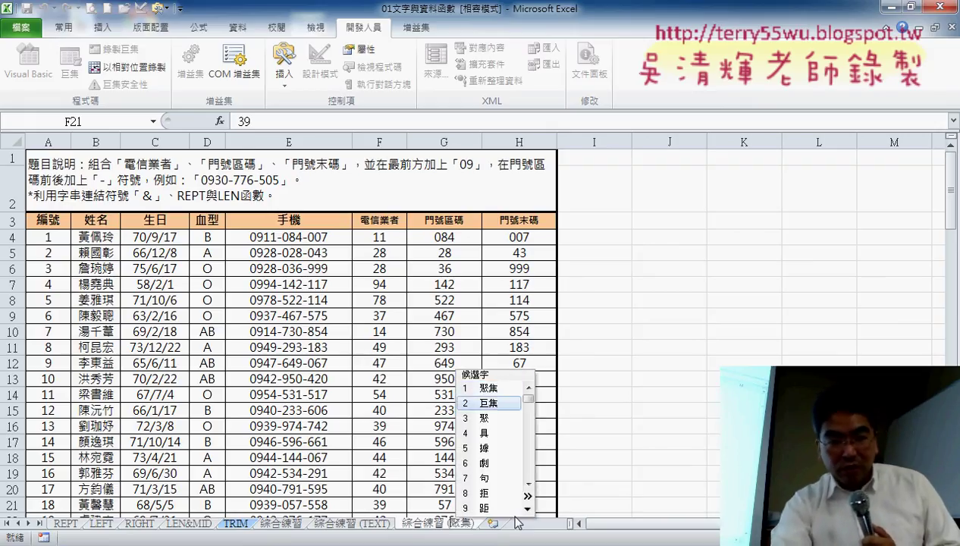
key("Return")
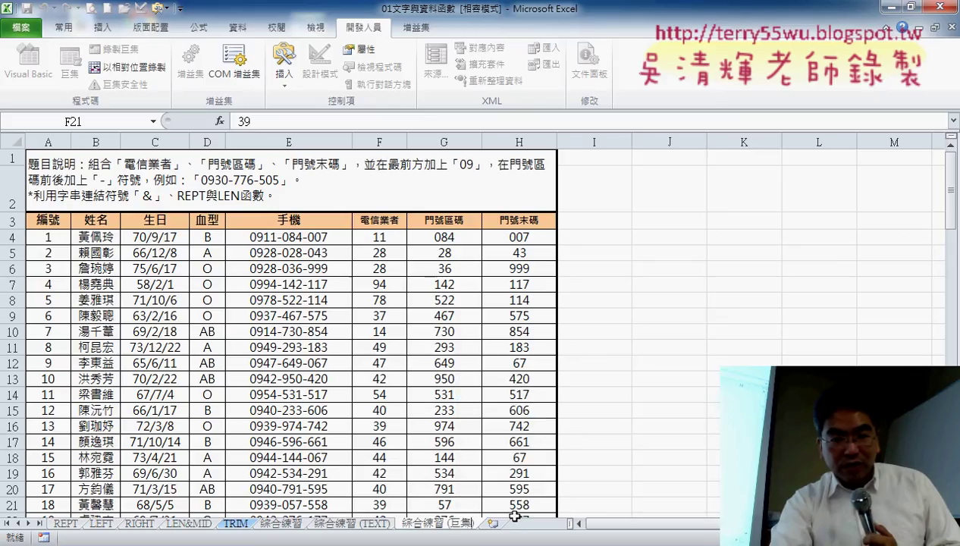
key("Return")
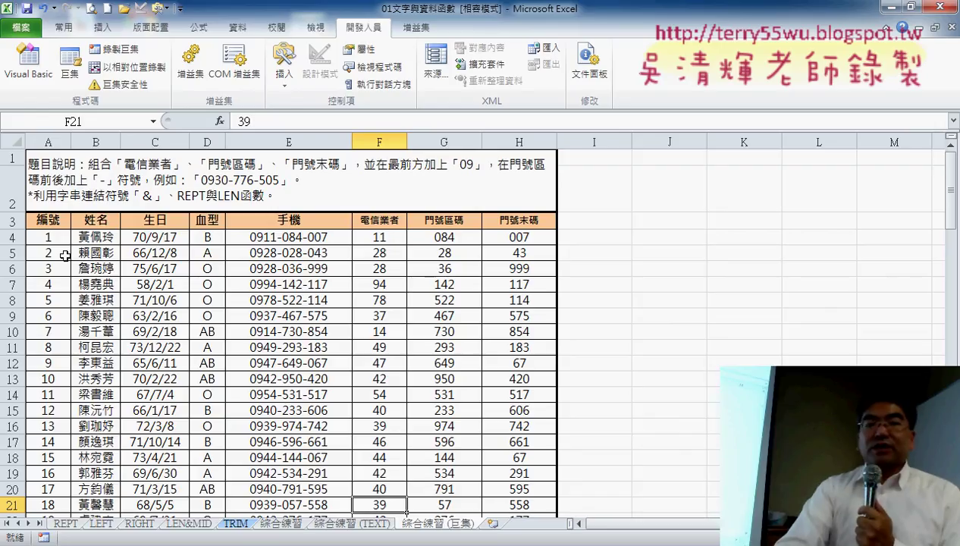
left_click(621, 270)
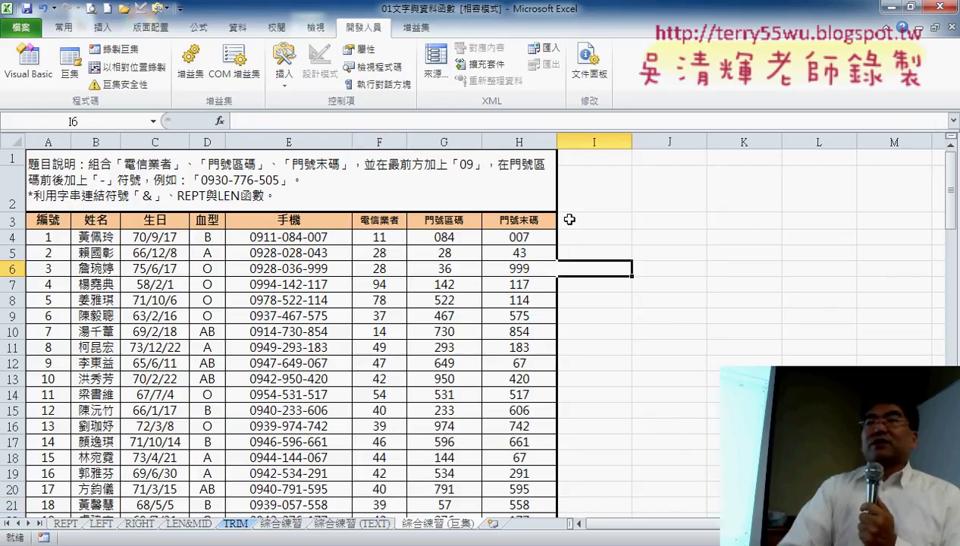
left_click(597, 236)
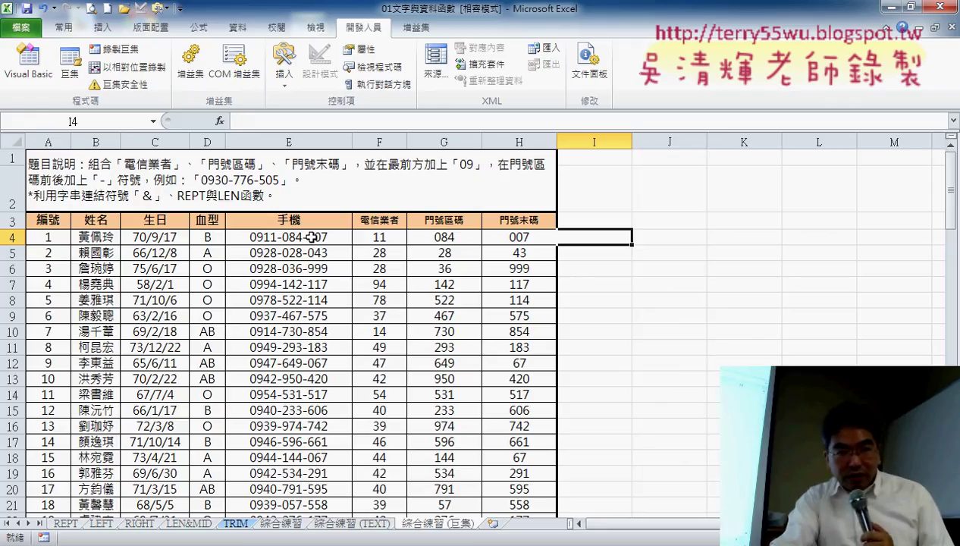
left_click(312, 238)
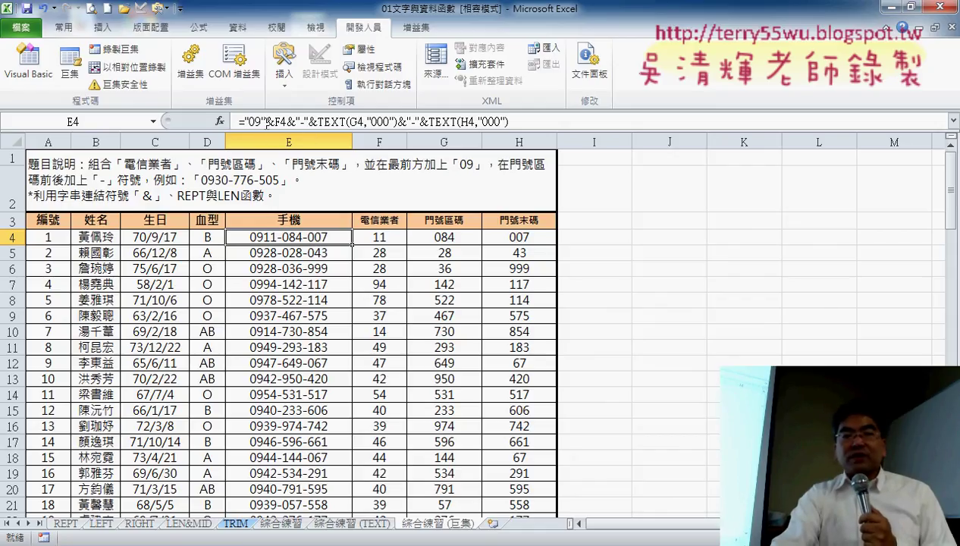
left_click(265, 122)
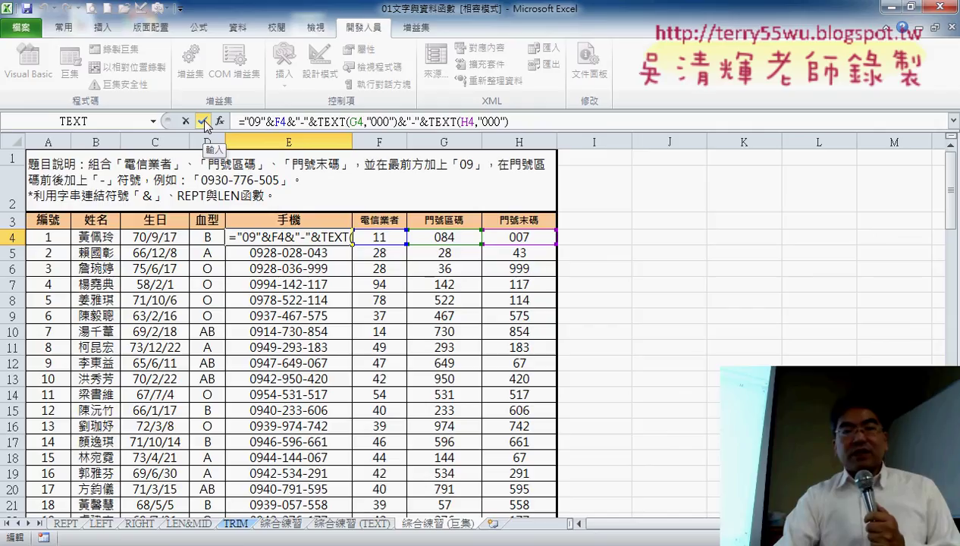
left_click(203, 121)
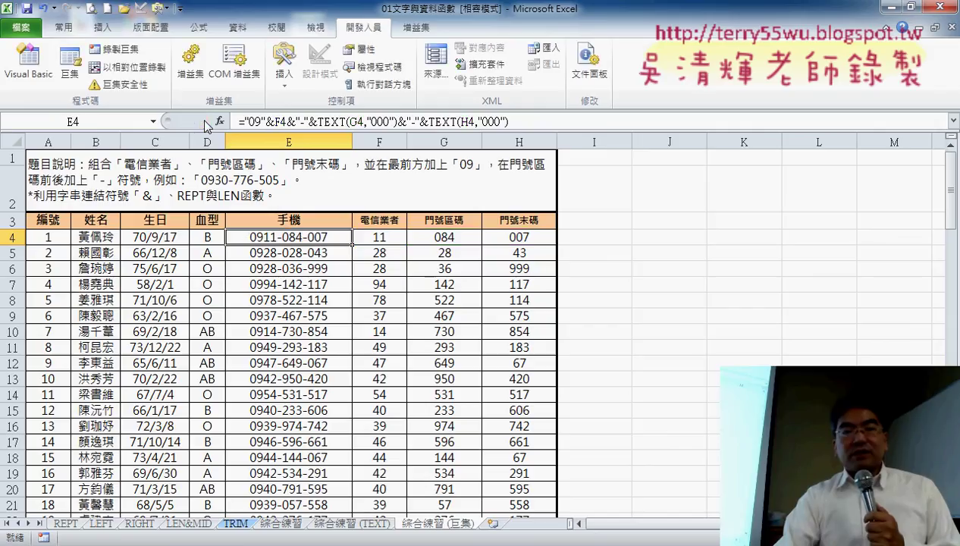
double_click(353, 245)
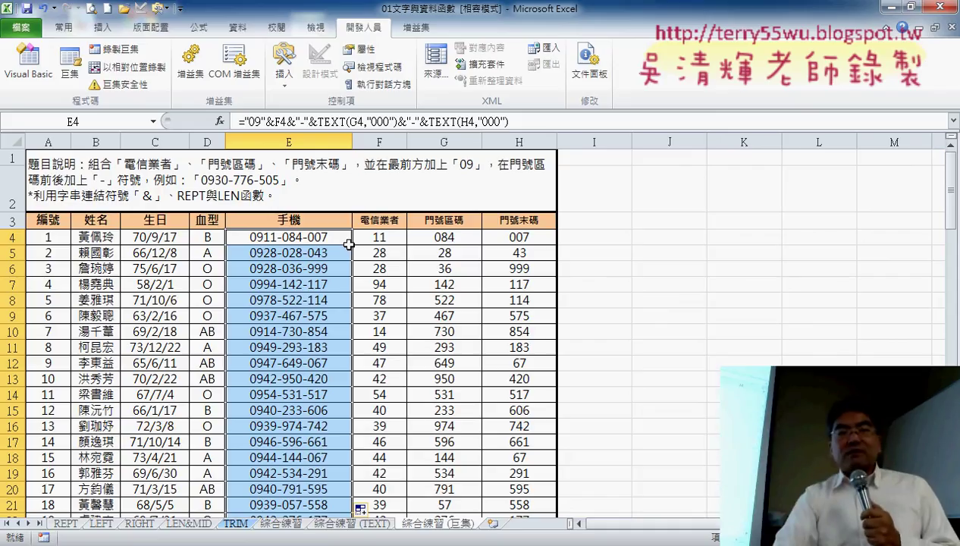
left_click(258, 119)
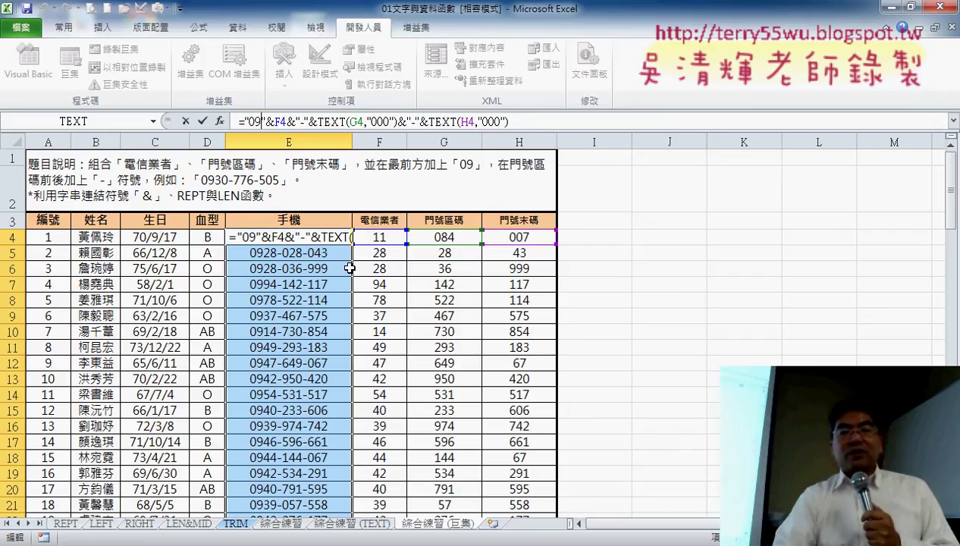
key("ctrl+Return")
left_click(620, 239)
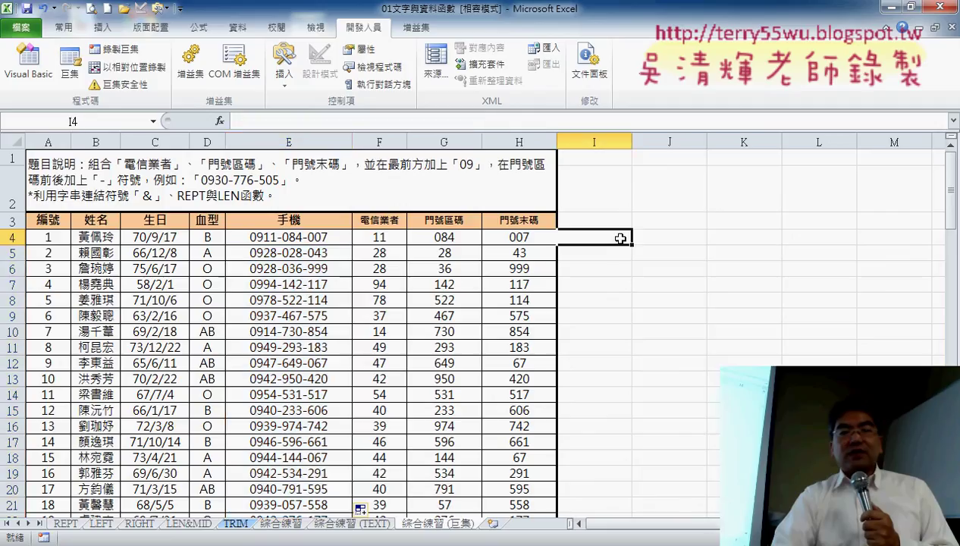
left_click(306, 240)
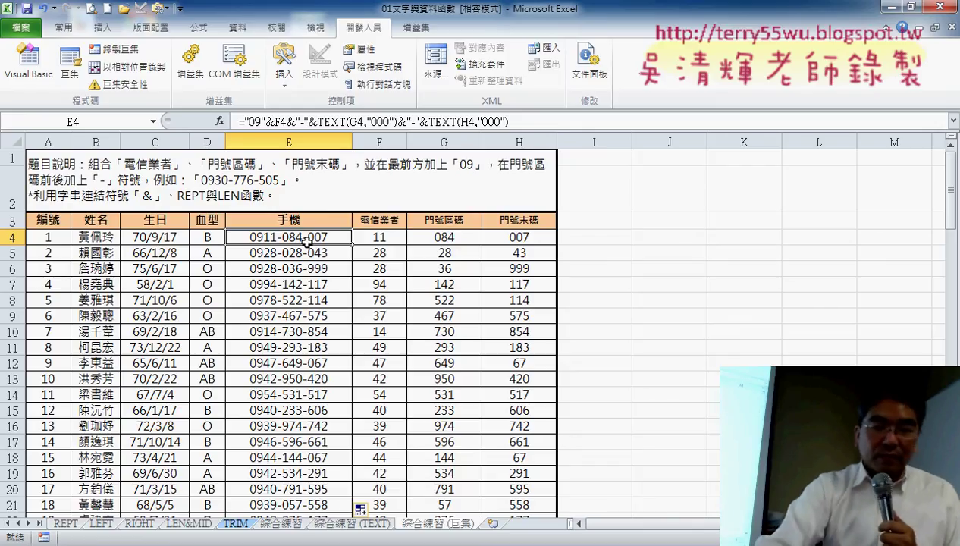
key("ctrl+shift+Down")
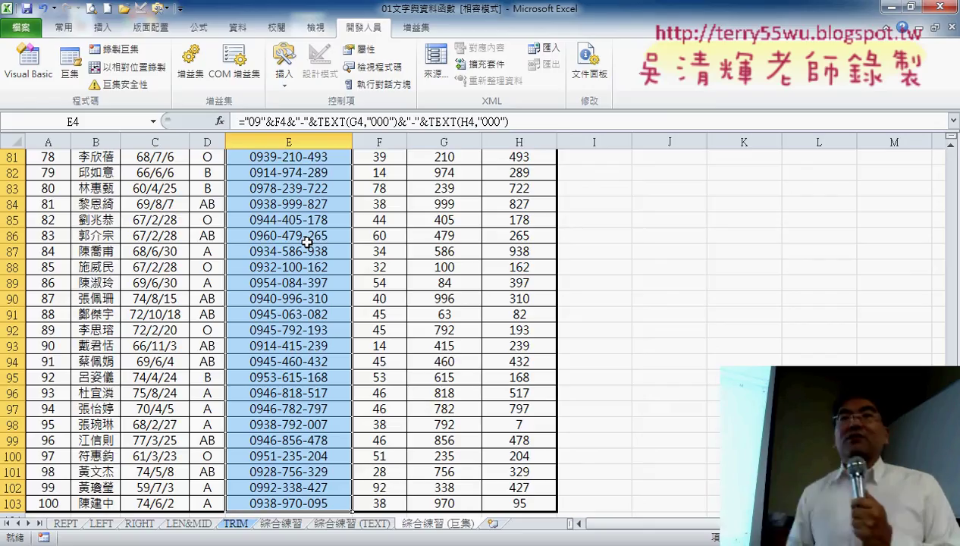
key("ctrl+z")
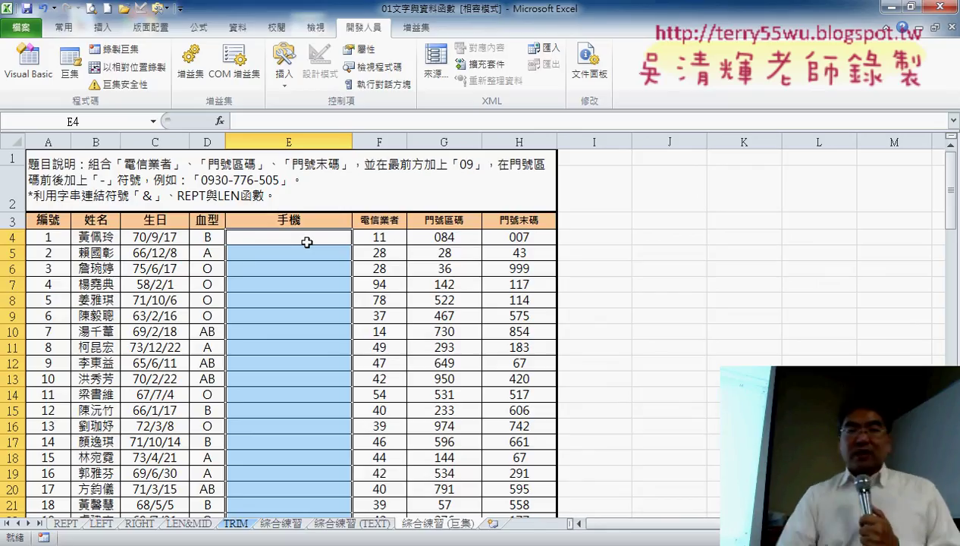
type("=\"09\"&F4&\"-\"&TEXT(G4,\"000\")&\"-\"&TEXT(H4,\"000\")")
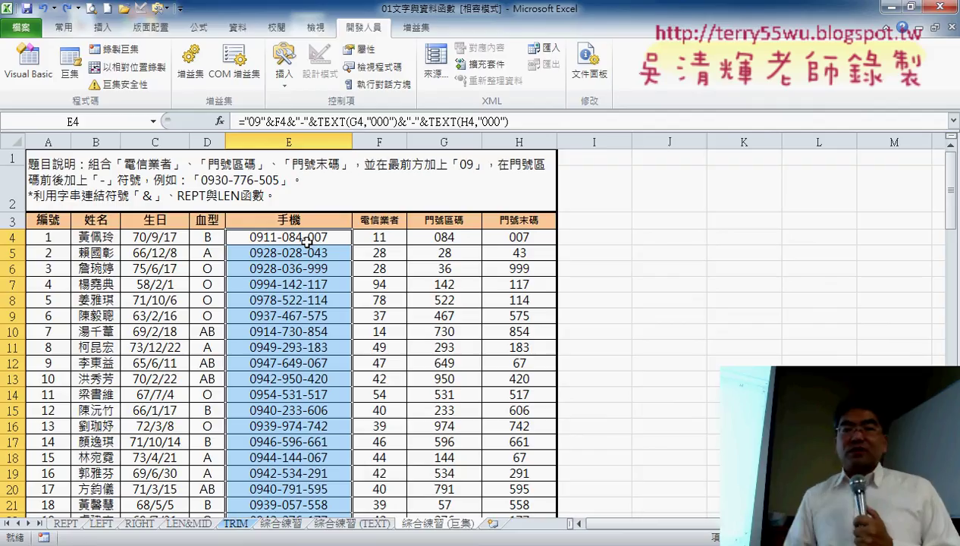
With J4 selected, start recording a macro named 串接 stored in this workbook
left_click(653, 240)
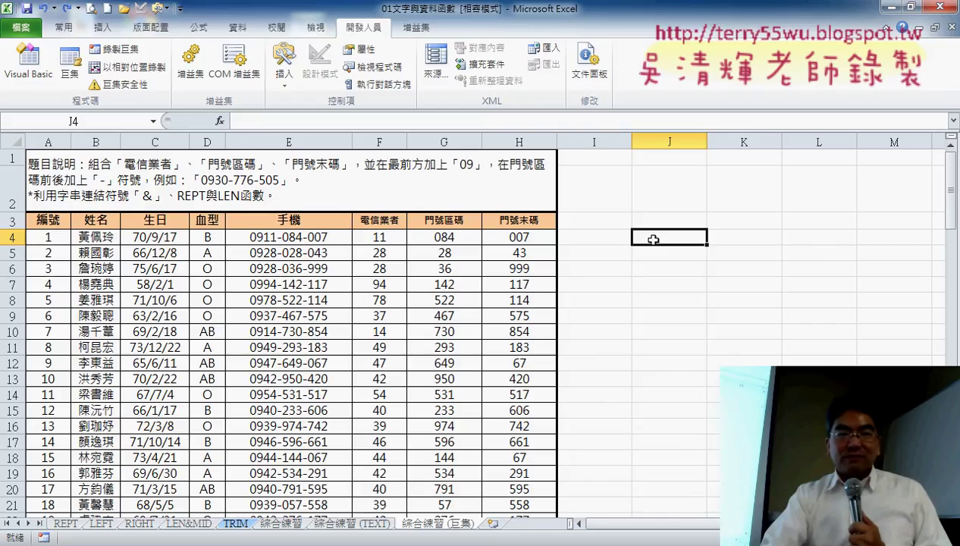
left_click(125, 52)
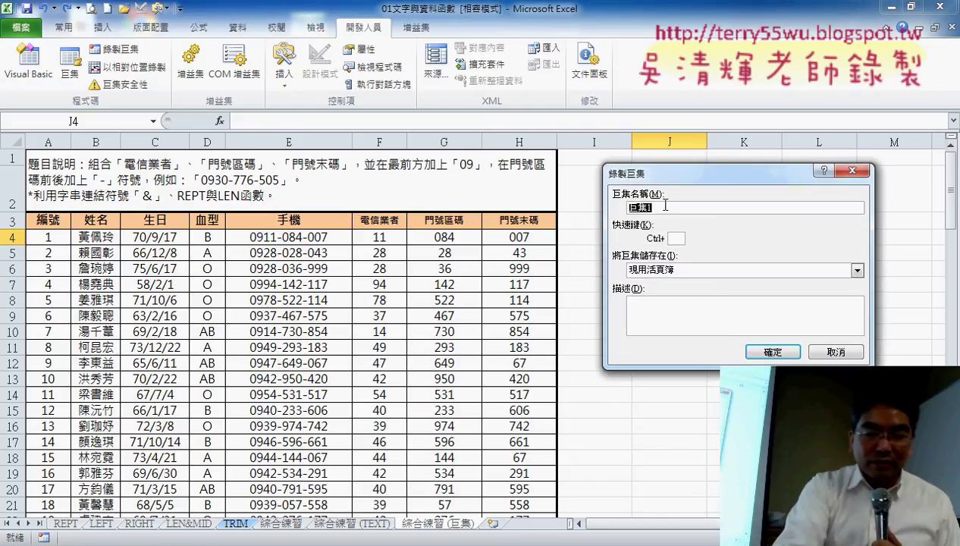
type("ㄔ")
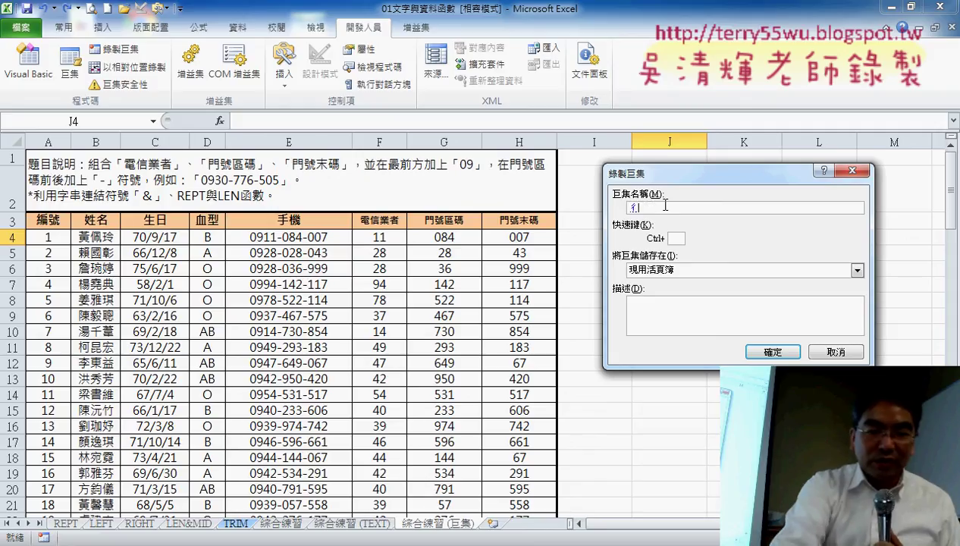
type("ㄢ")
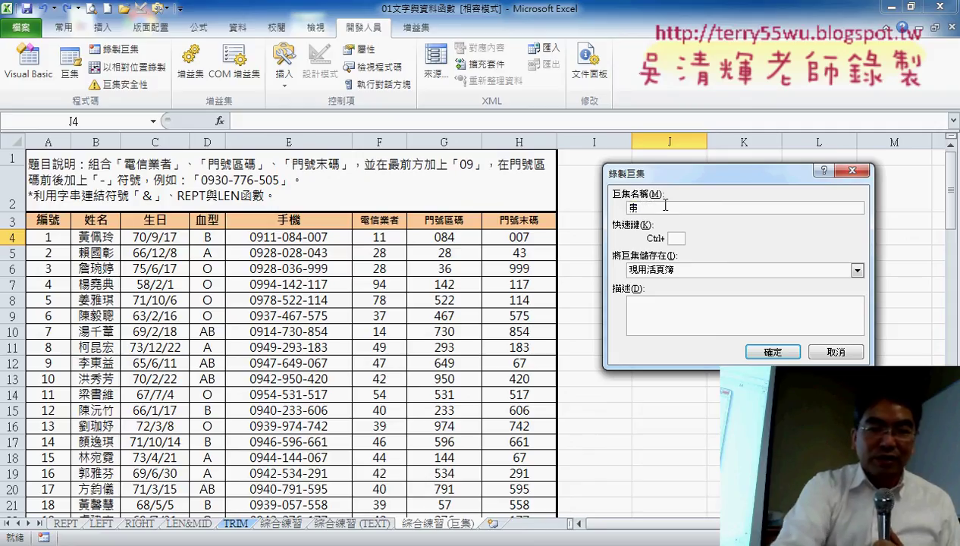
type("接")
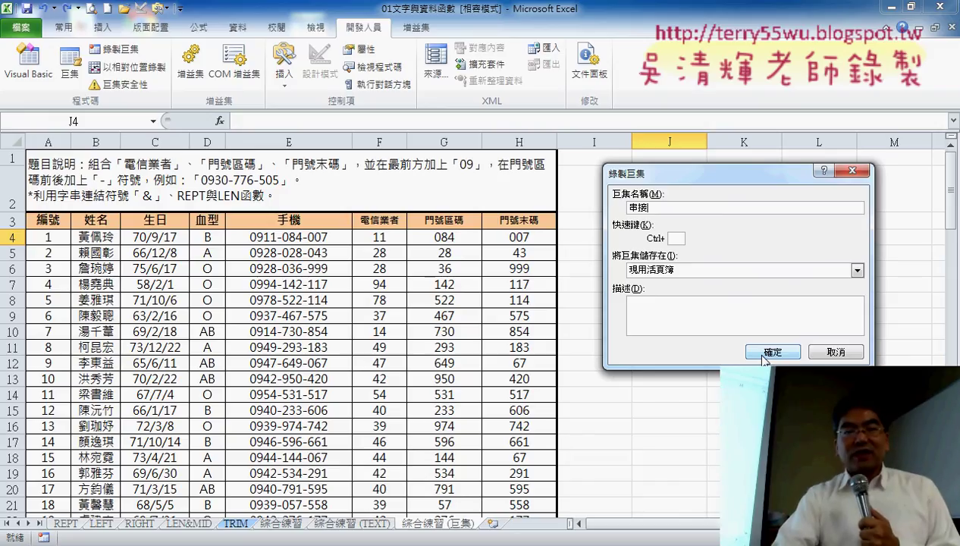
left_click(763, 356)
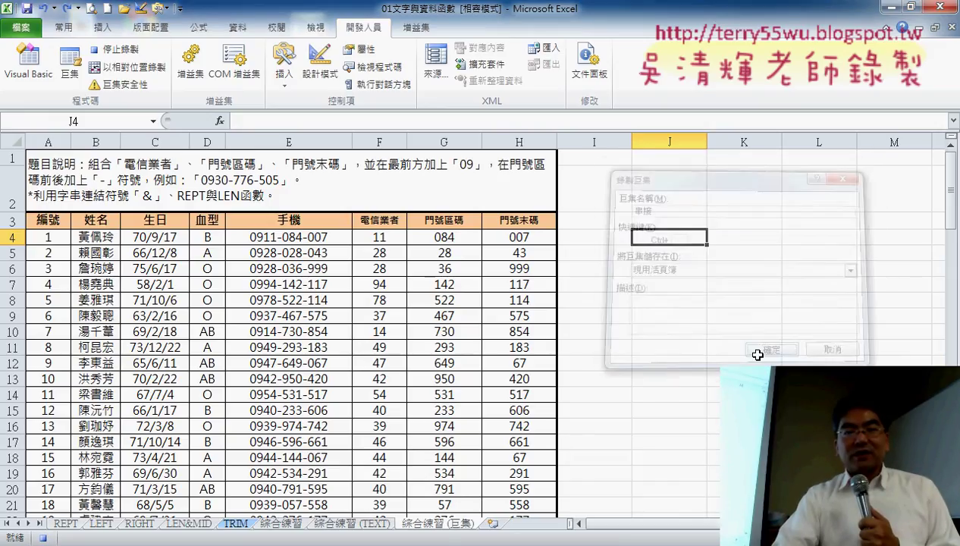
Record re-entering the E4 phone formula and filling it down column E, then stop recording
left_click(301, 238)
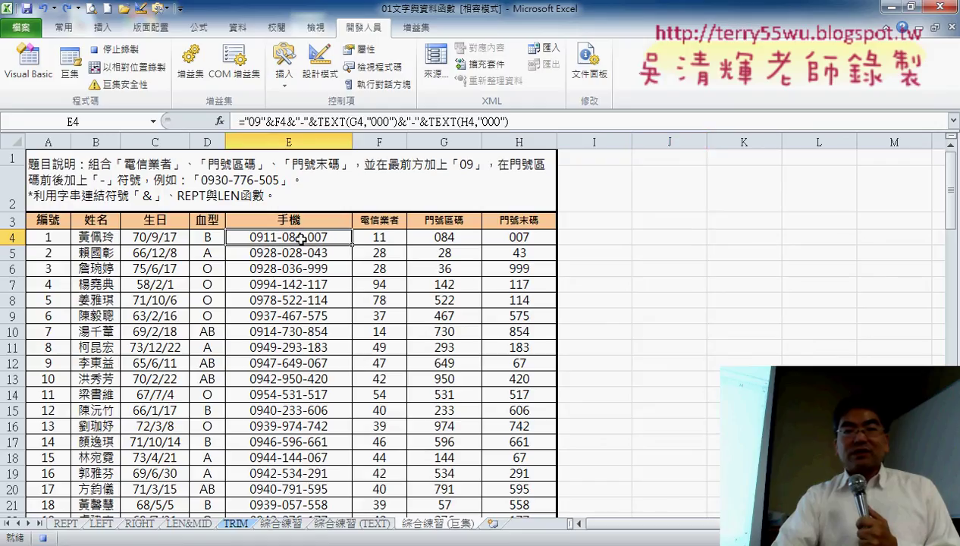
left_click(269, 121)
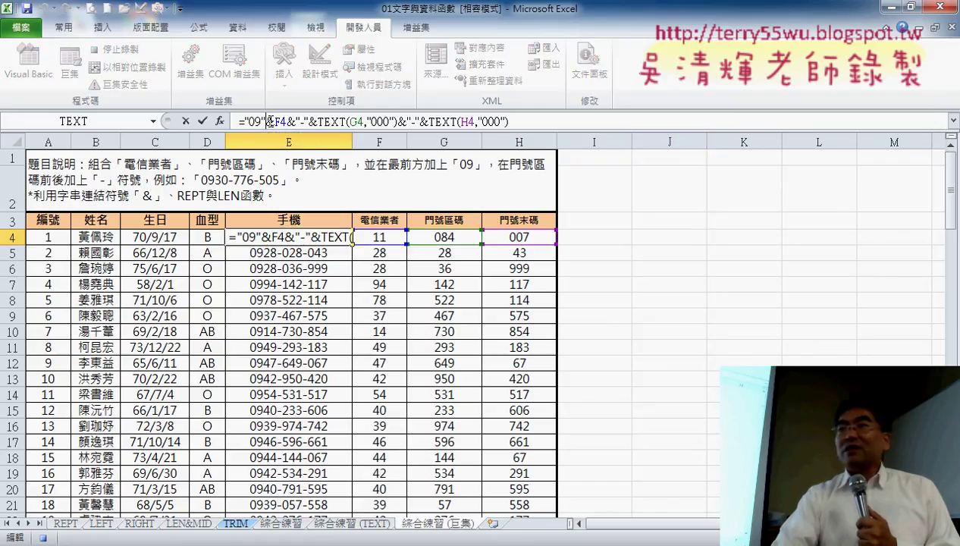
left_click(203, 121)
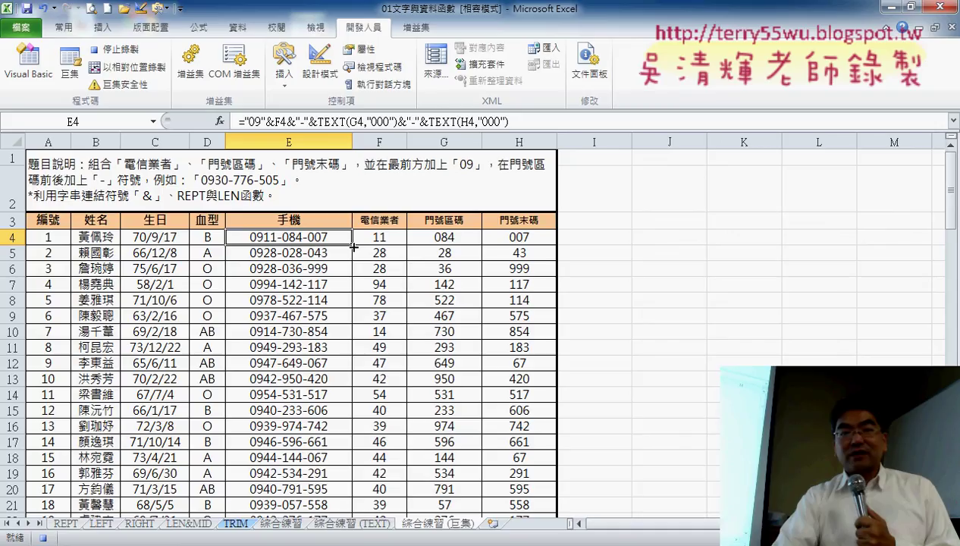
left_click_drag(354, 247, 353, 247)
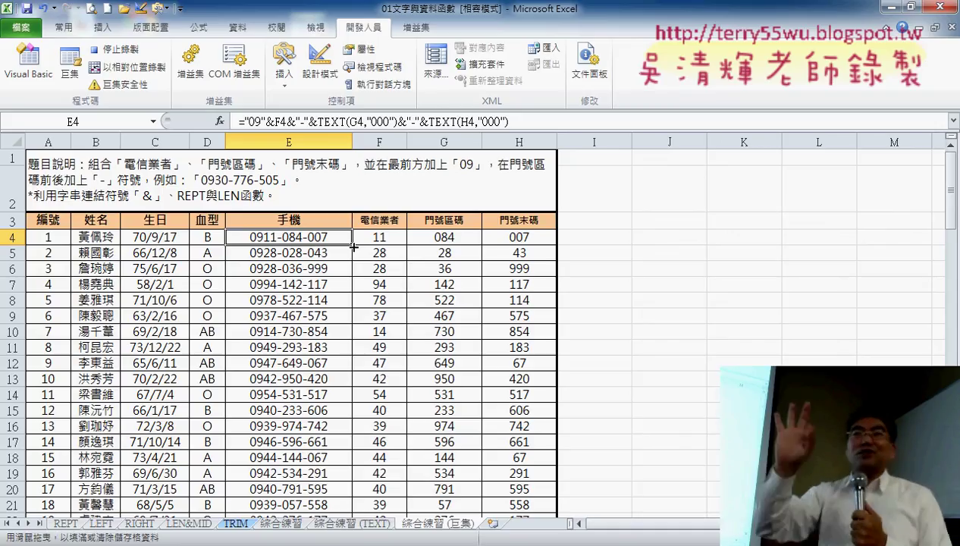
double_click(354, 246)
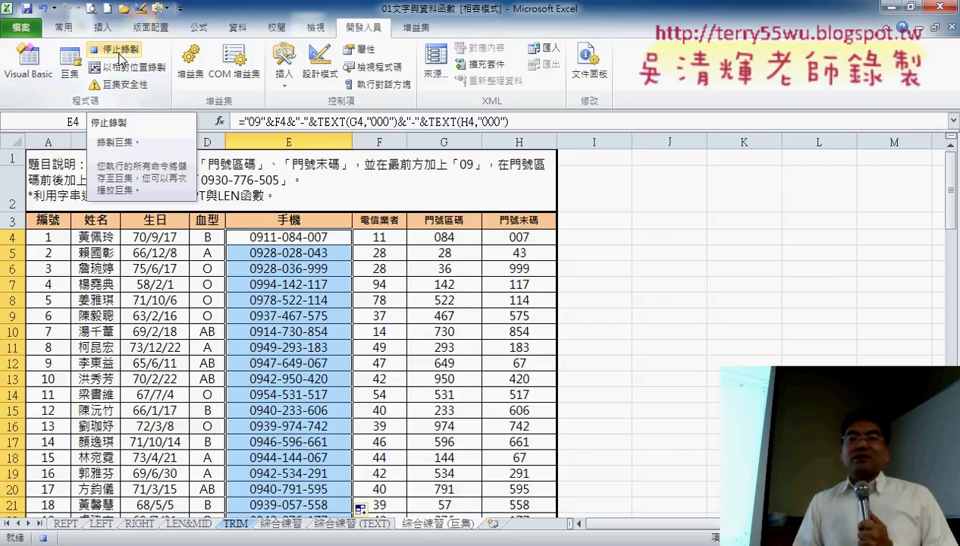
left_click(119, 55)
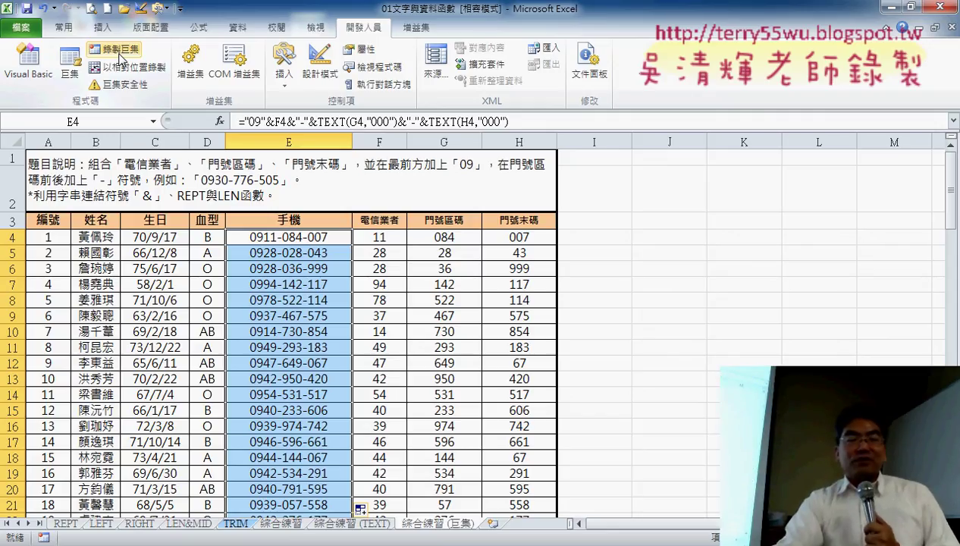
left_click(624, 240)
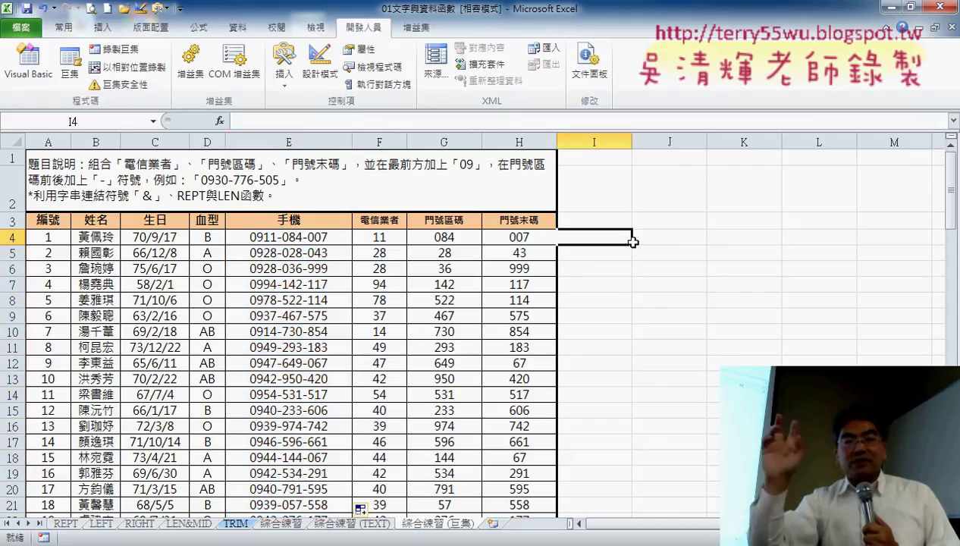
Begin recording a second macro named 清除 from J4 and select cell E4
left_click(663, 239)
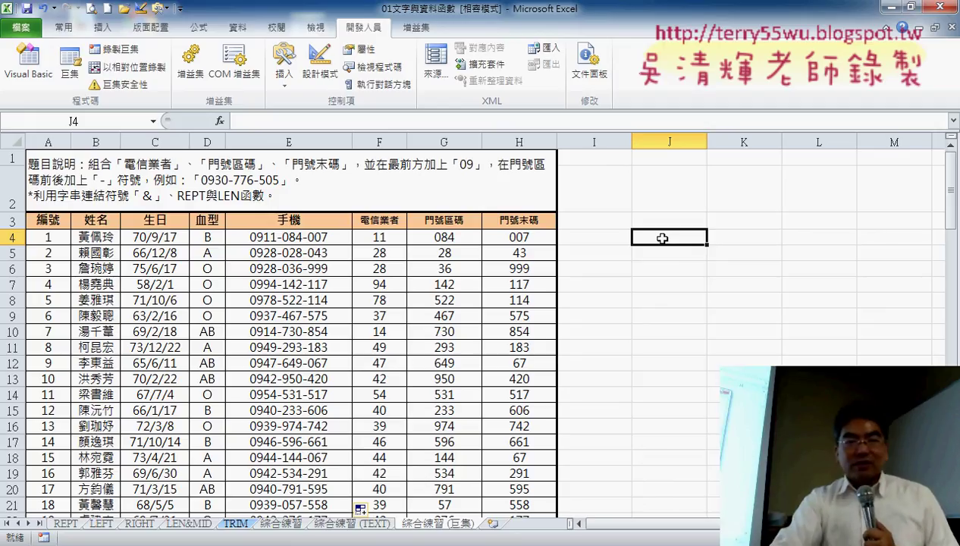
left_click(116, 51)
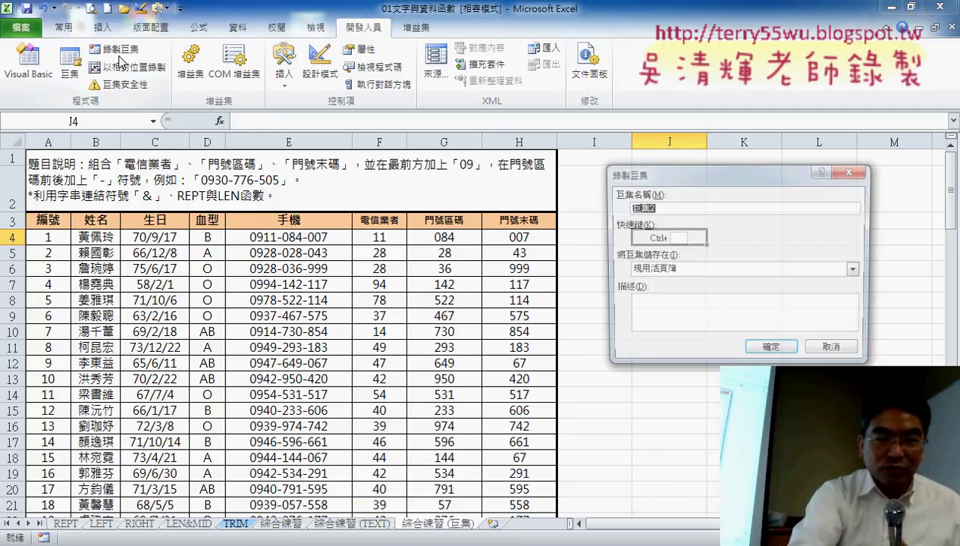
type("s")
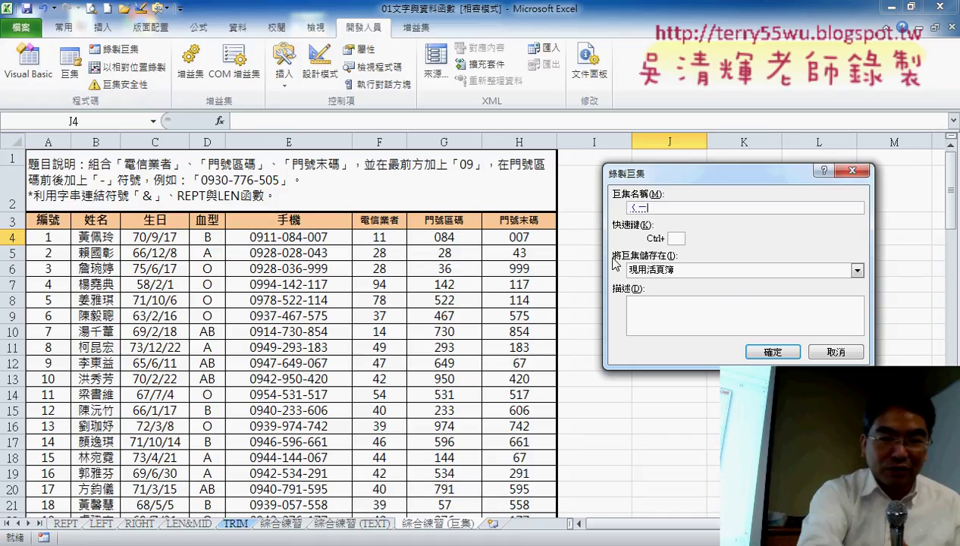
type("清")
type("除")
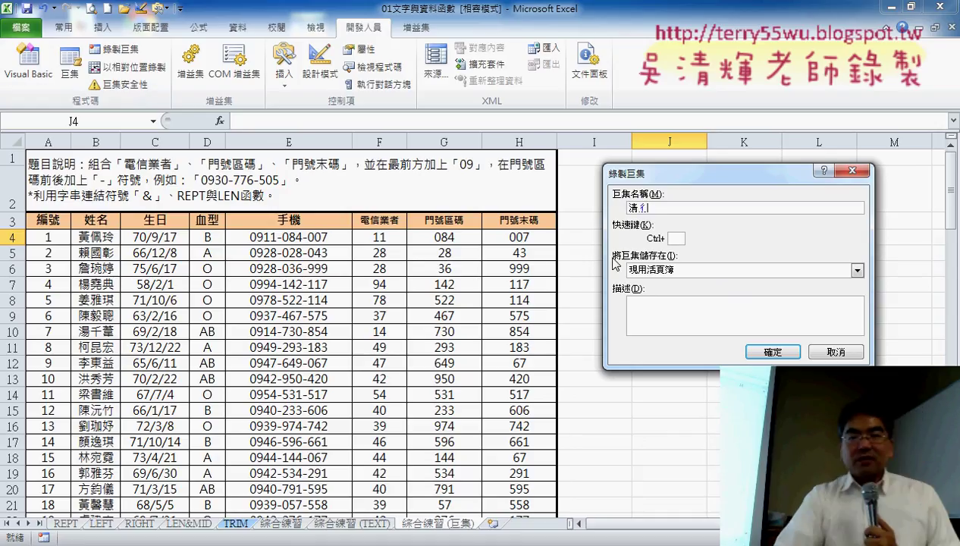
key("Return")
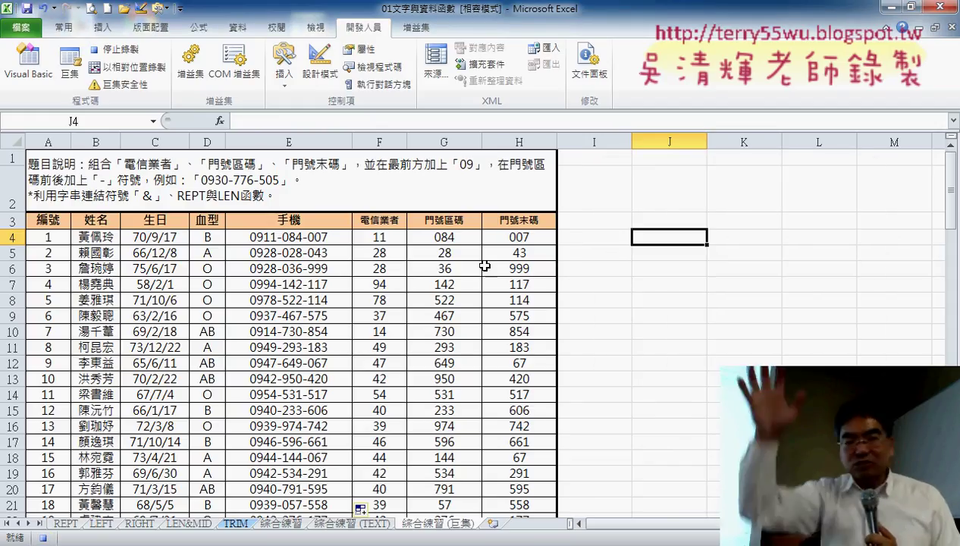
left_click(309, 239)
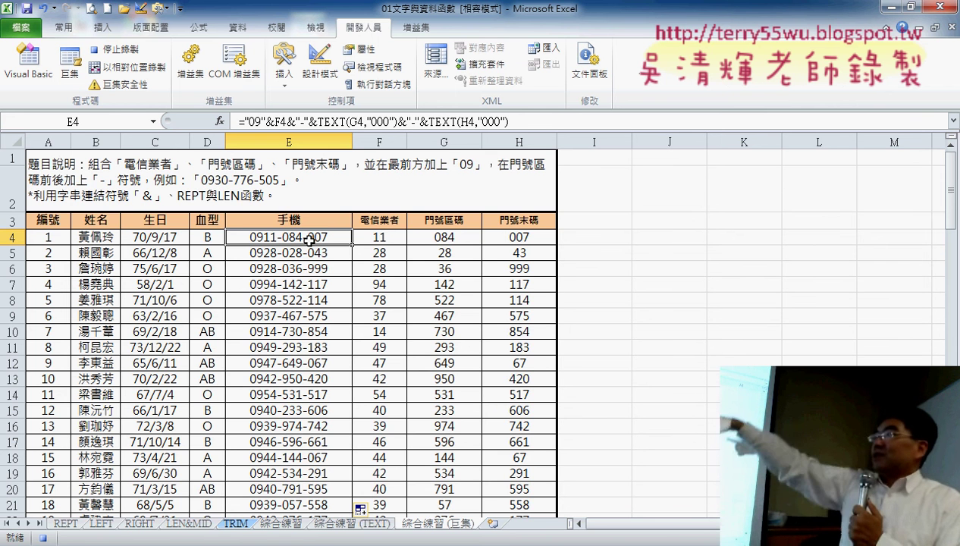
Select E4:E103, clear the phone numbers, and stop recording the 清除 macro
key("ctrl+shift+Down")
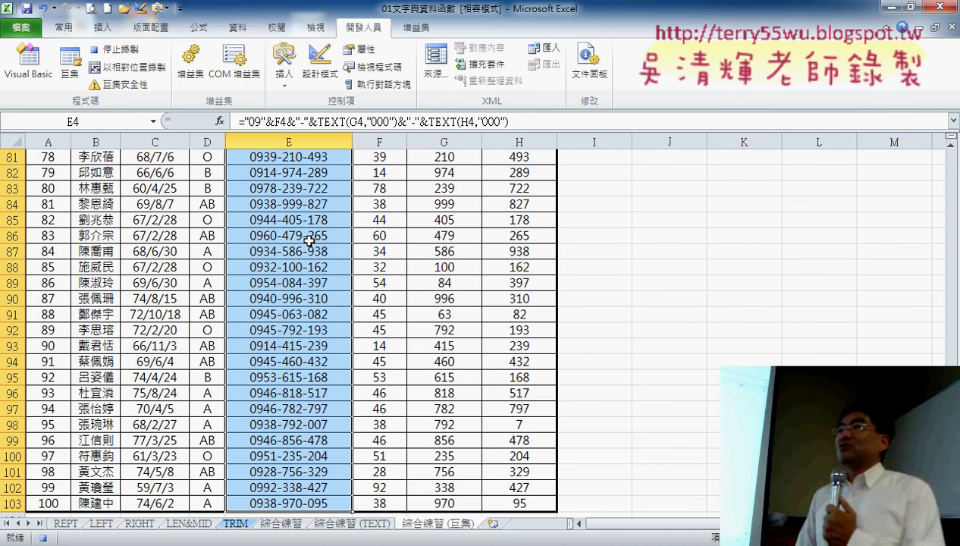
key("ctrl+z")
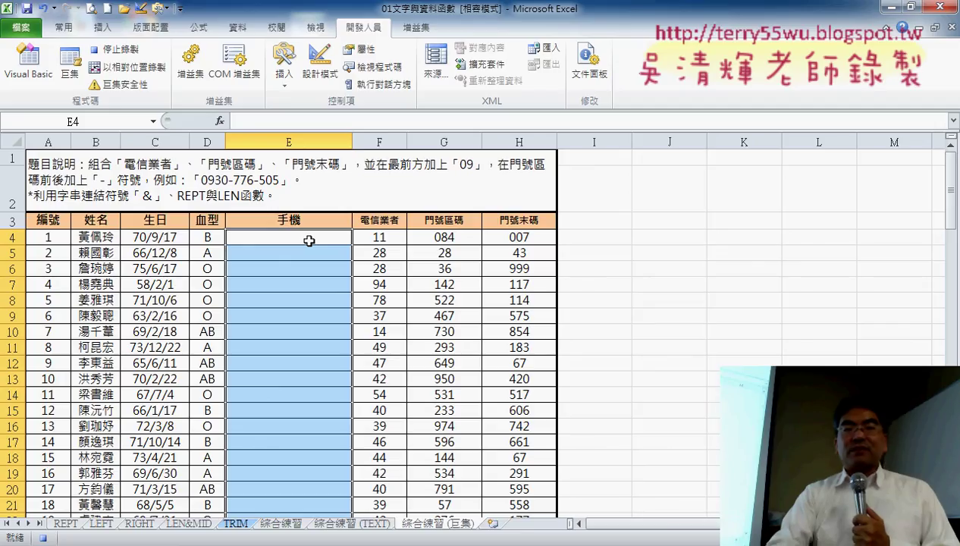
left_click(119, 51)
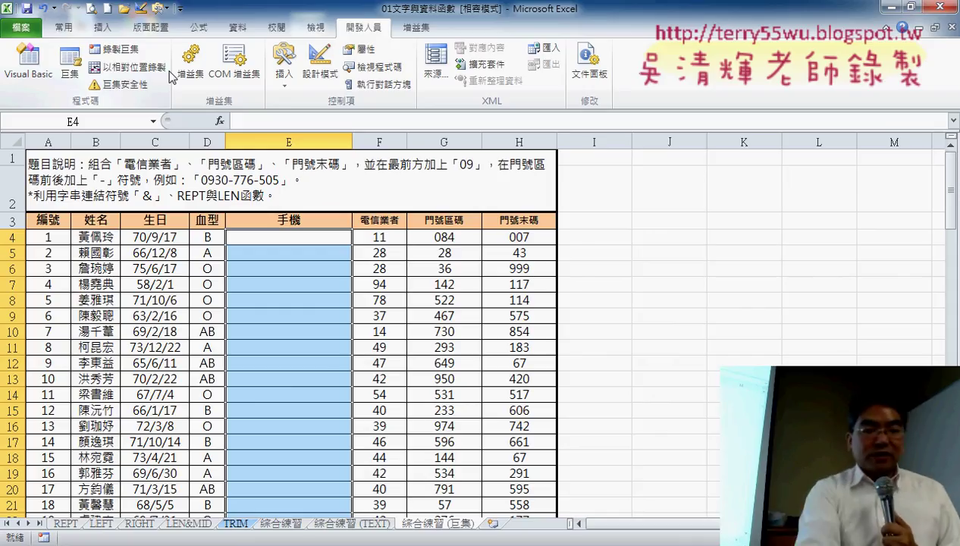
left_click(74, 84)
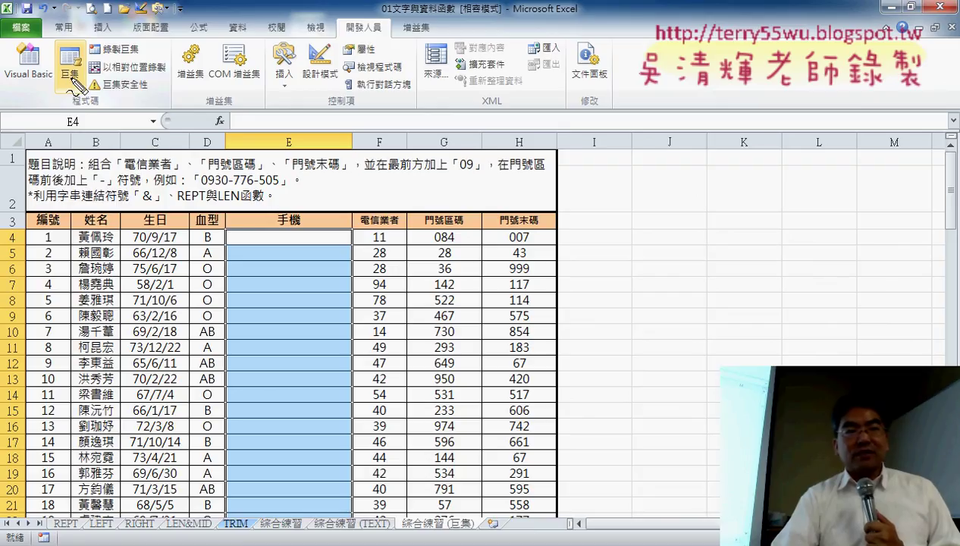
left_click_drag(53, 106, 55, 112)
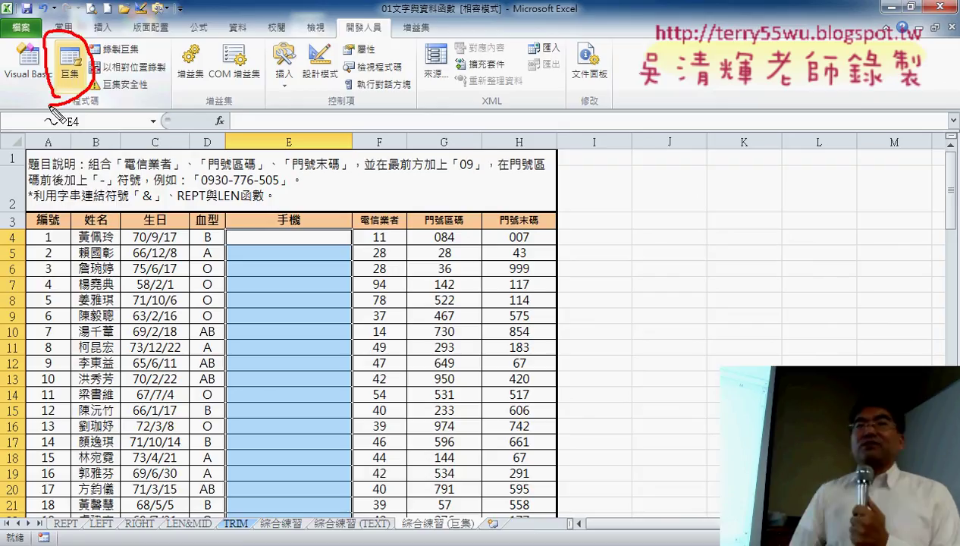
mouse_move(228, 144)
left_mouse_down()
mouse_move(100, 85)
mouse_move(113, 106)
left_mouse_up()
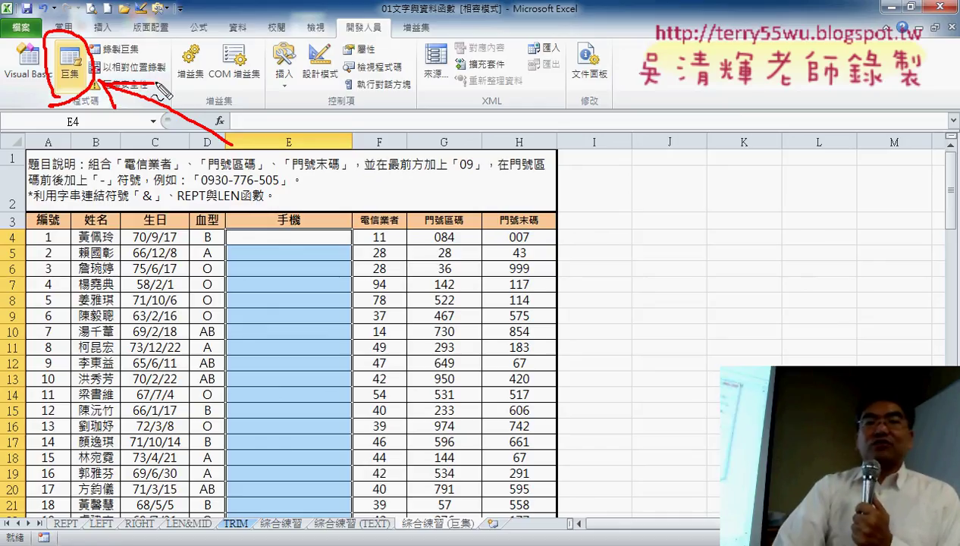
key("Escape")
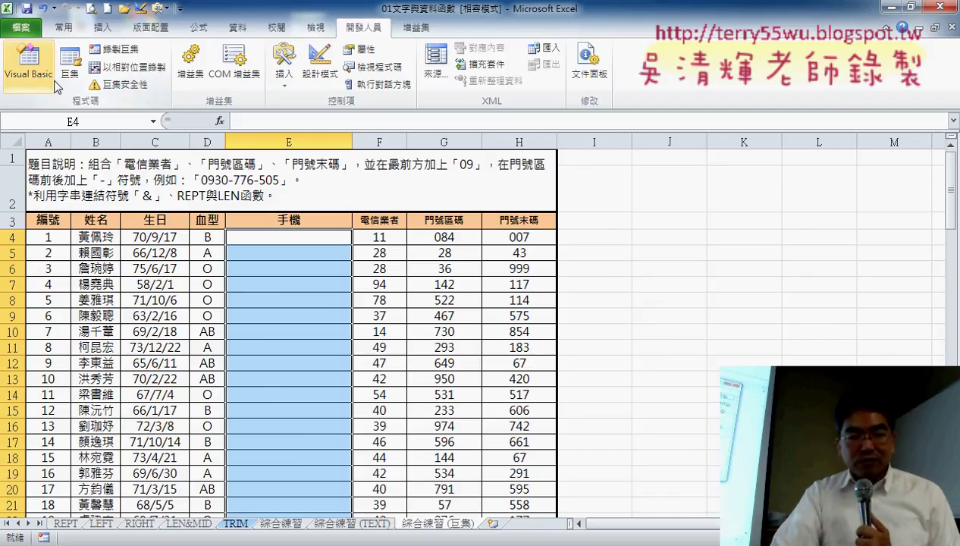
left_click(69, 80)
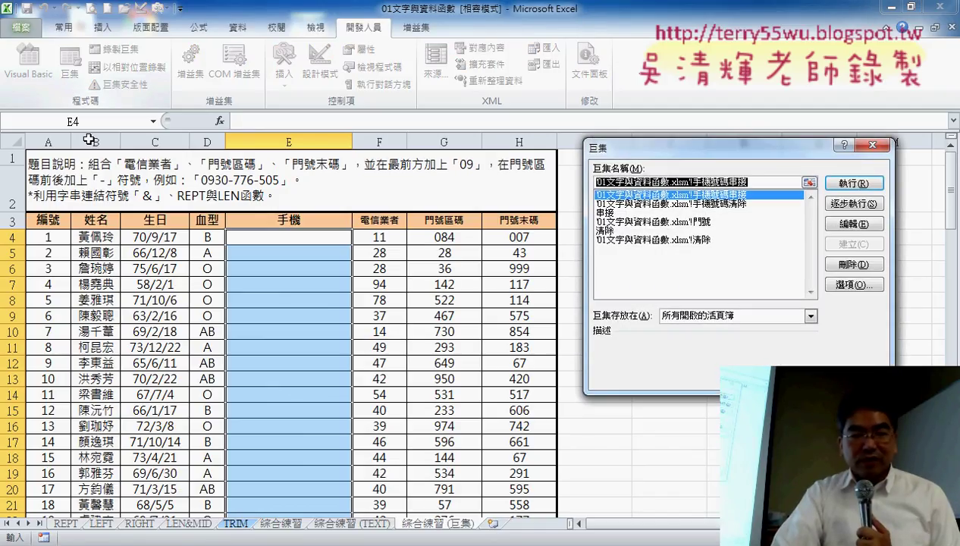
mouse_move(285, 493)
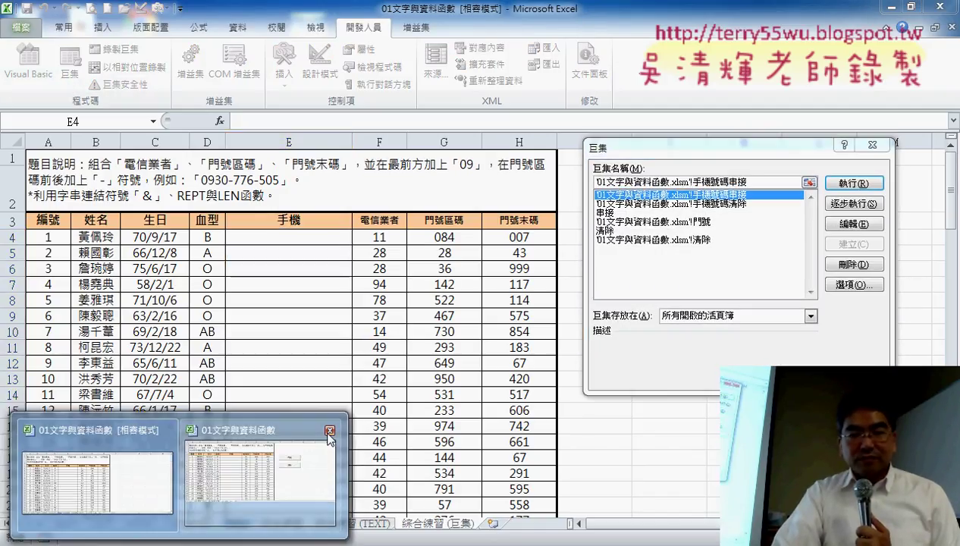
mouse_move(328, 425)
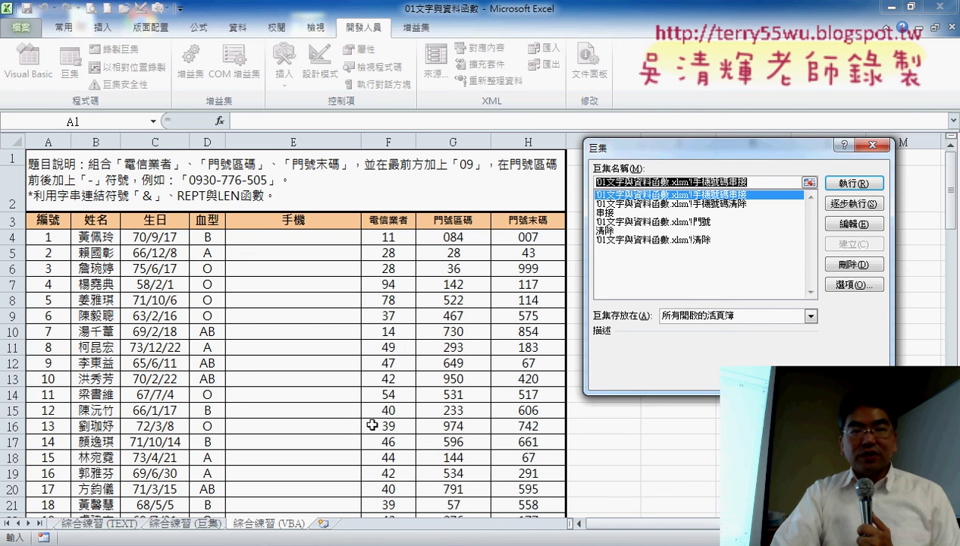
Save and close 01文字與資料函數.xlsm, then reopen the Macros list showing 串接 and 清除
left_click(744, 332)
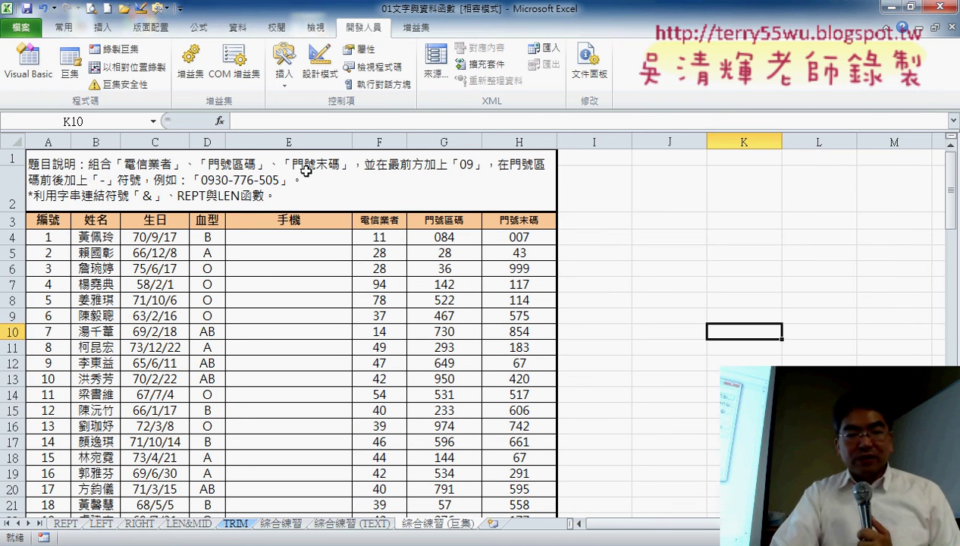
left_click(73, 73)
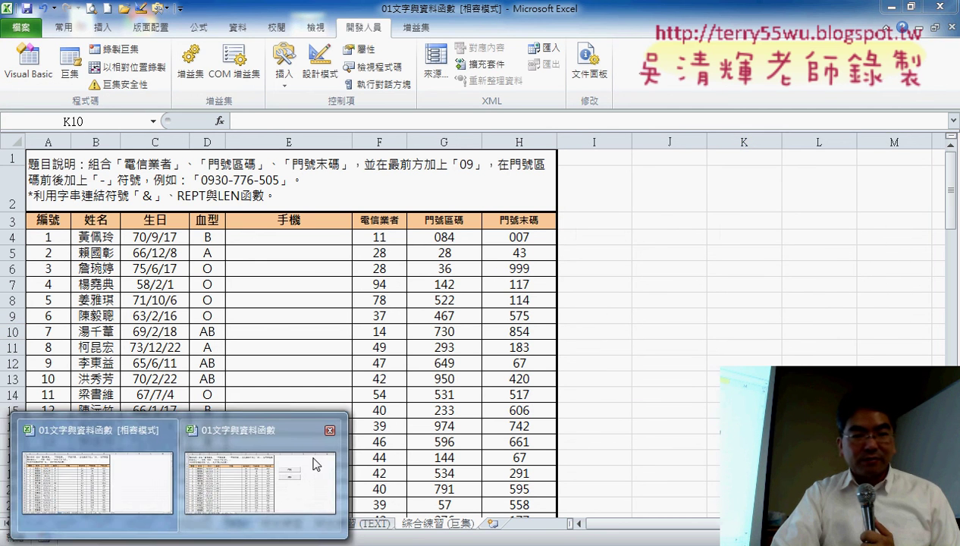
left_click(329, 431)
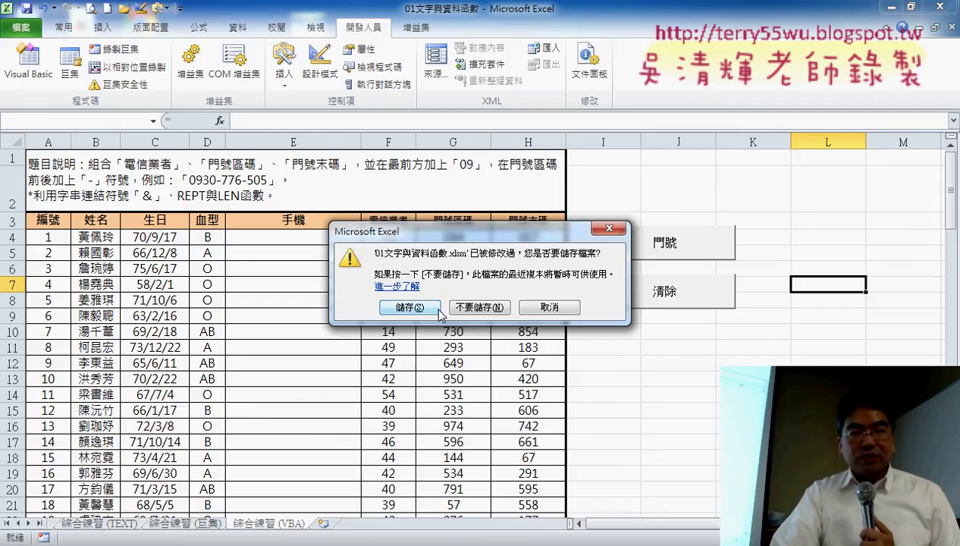
left_click(429, 309)
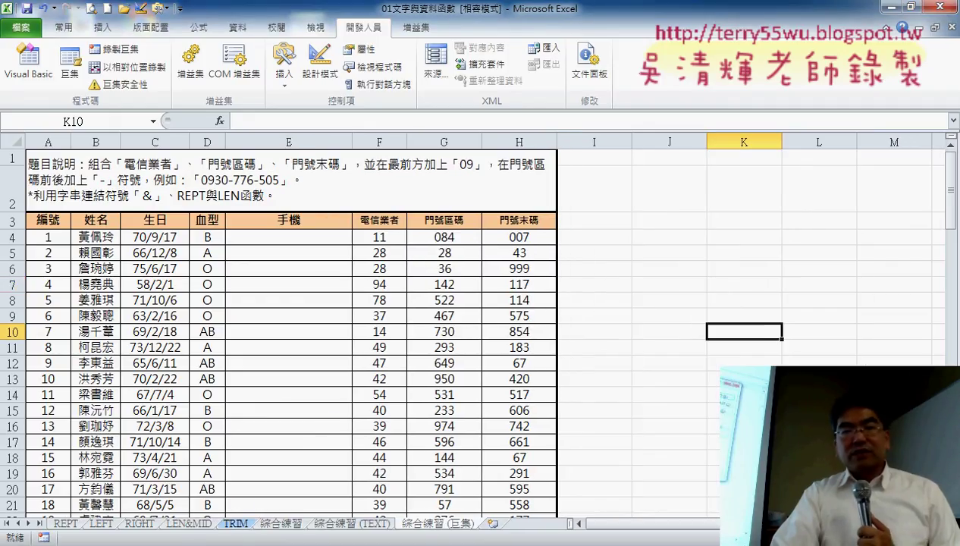
left_click(69, 68)
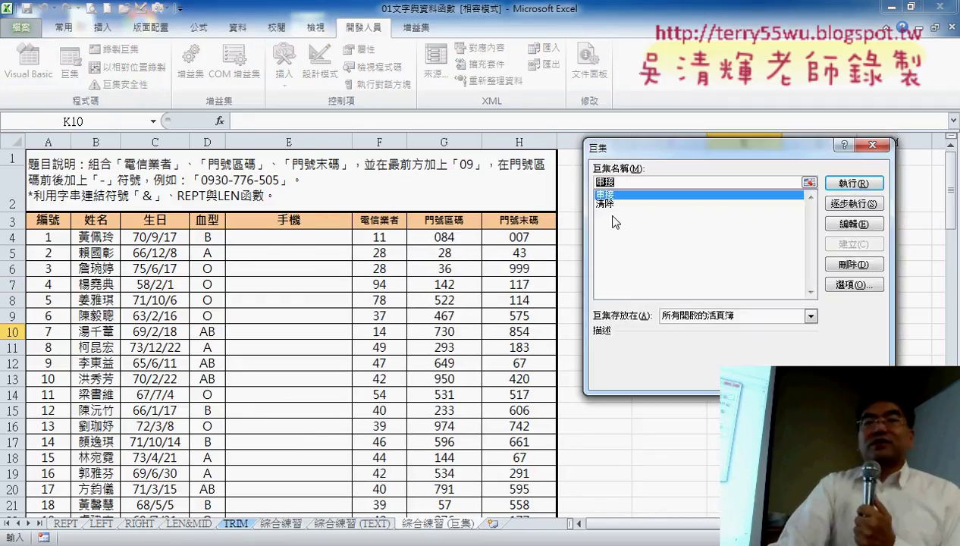
Run the 串接 macro to fill column E with combined 09-xxx-xxx phone numbers
left_click(629, 205)
left_click(628, 195)
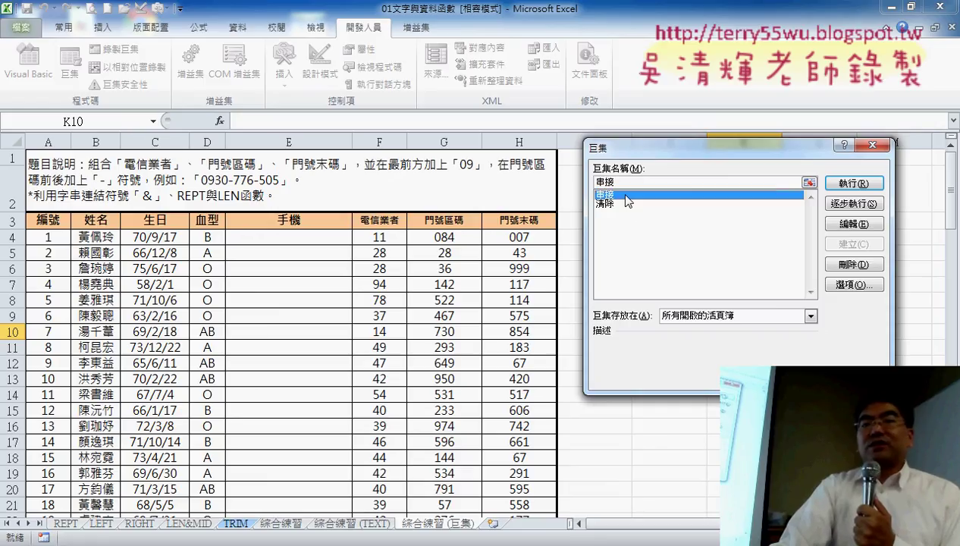
left_click(861, 185)
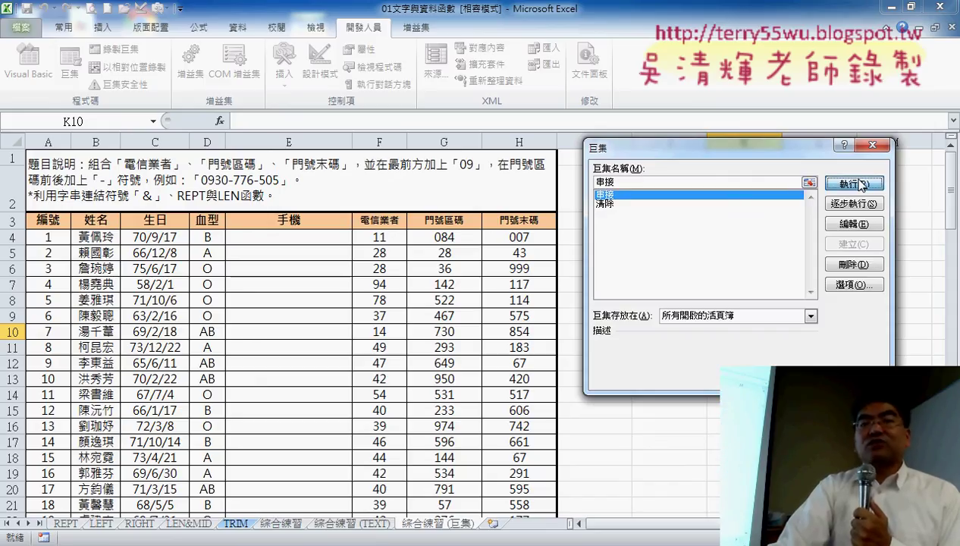
left_click(861, 185)
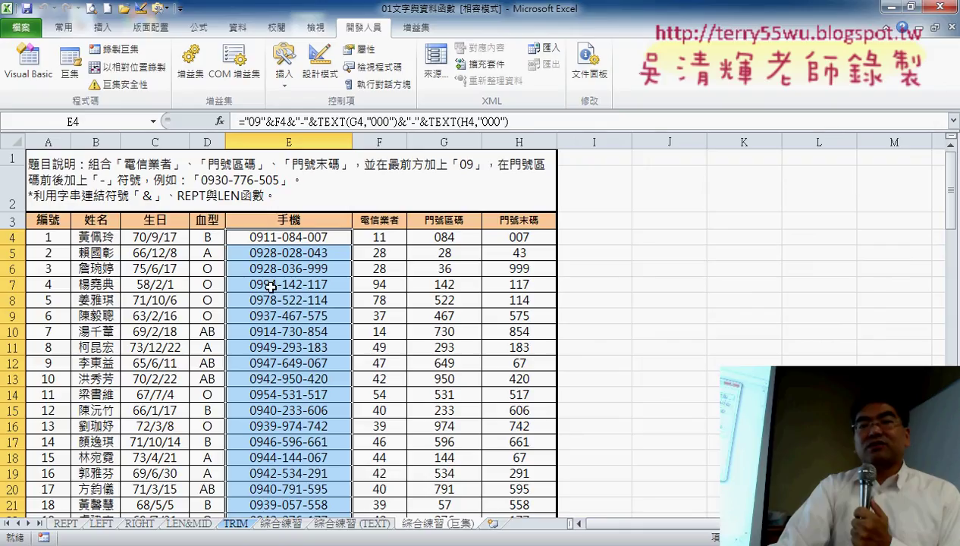
Run the 清除 macro to empty the 手機 column, leaving the Macros list reopened
left_click(70, 72)
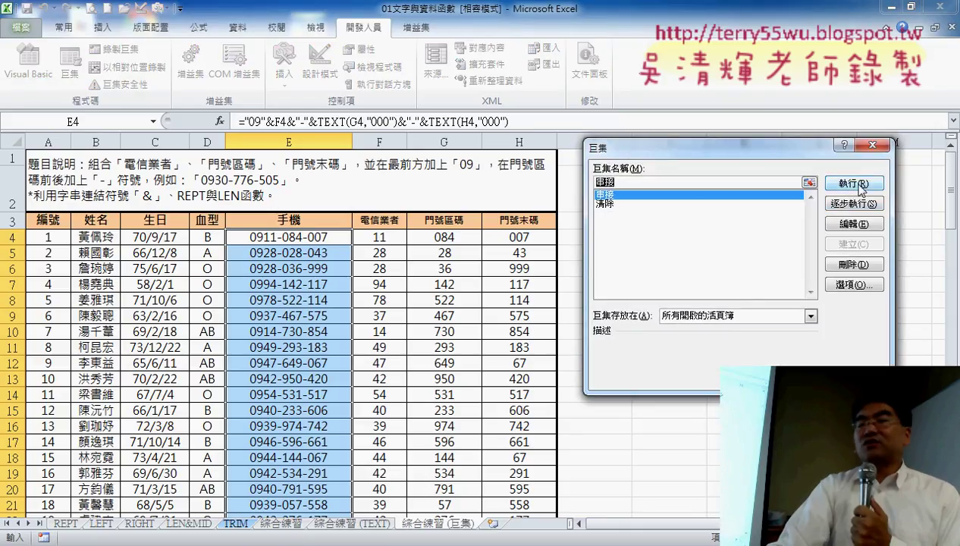
left_click(607, 203)
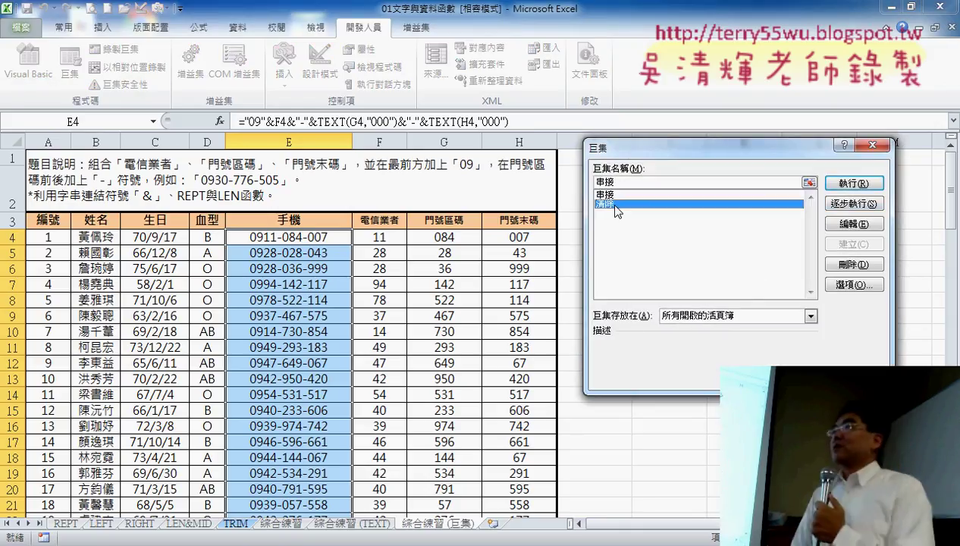
left_click(855, 185)
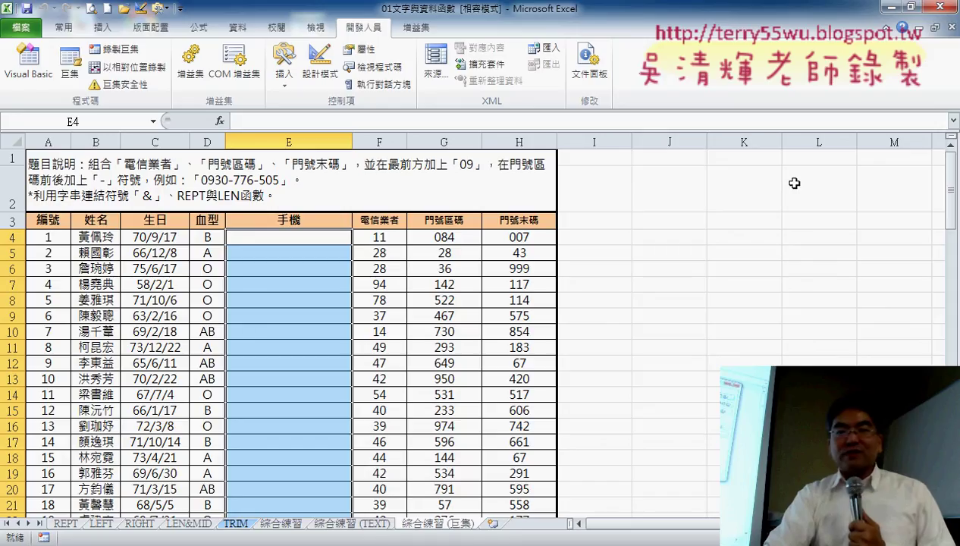
left_click(69, 67)
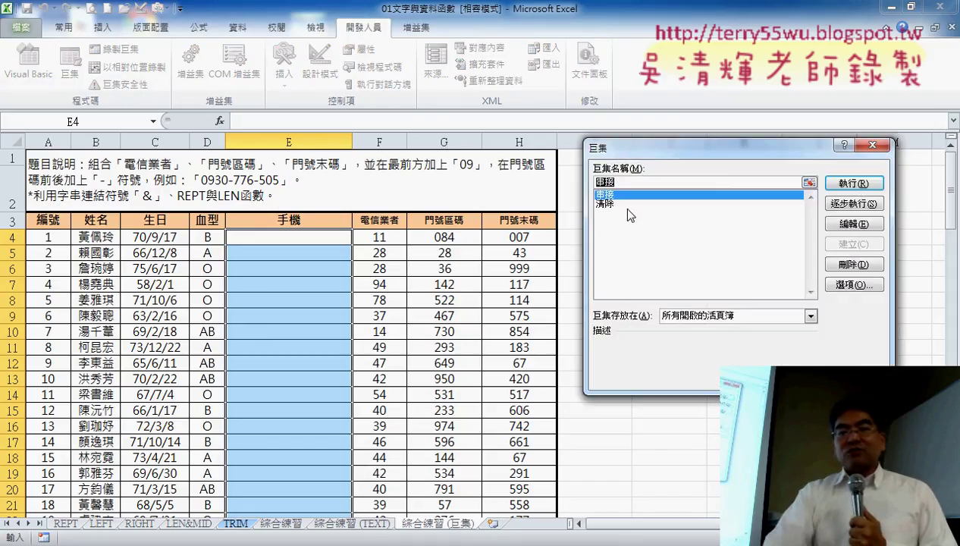
Run the 串接 macro again to refill column E with the phone numbers
left_click(615, 204)
left_click(659, 195)
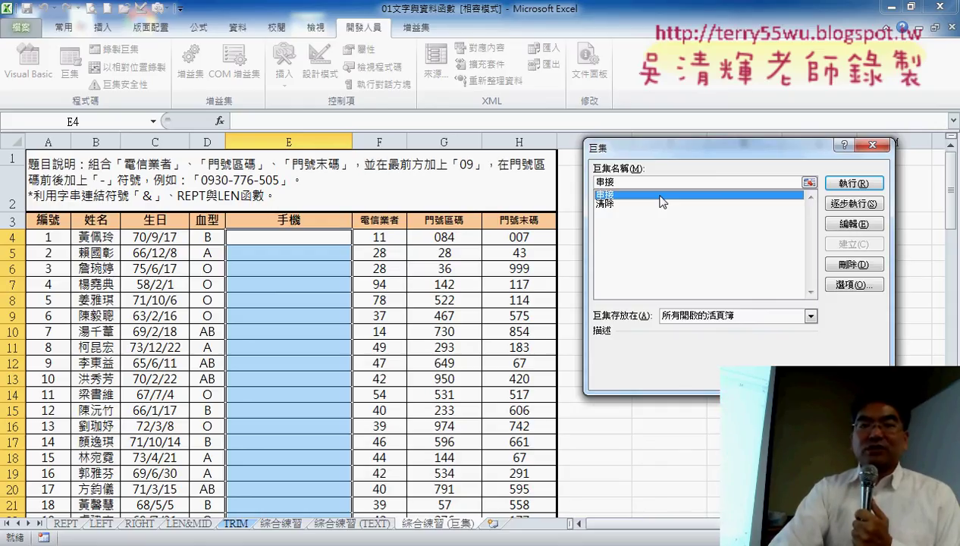
left_click(869, 190)
Run the 清除 macro to clear the 手機 column once more
left_click(69, 67)
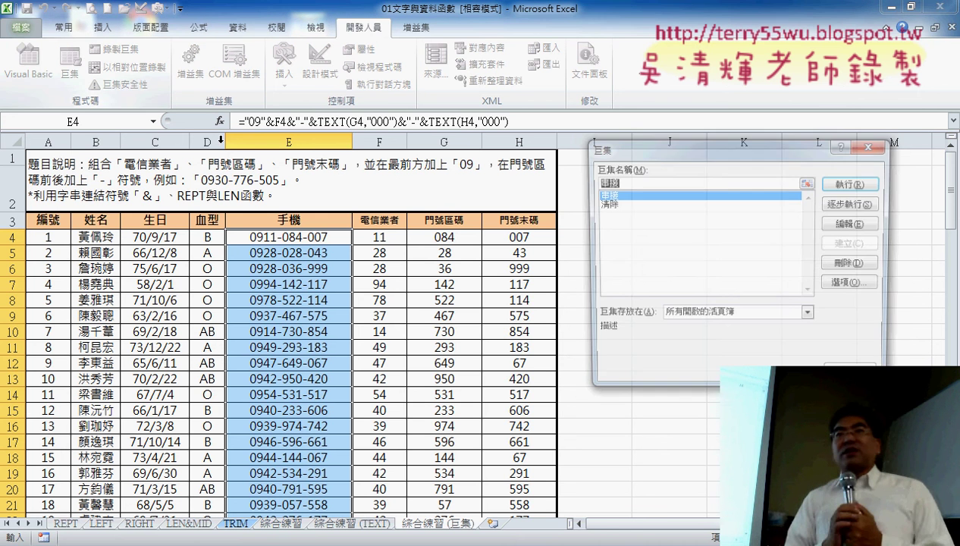
left_click(788, 204)
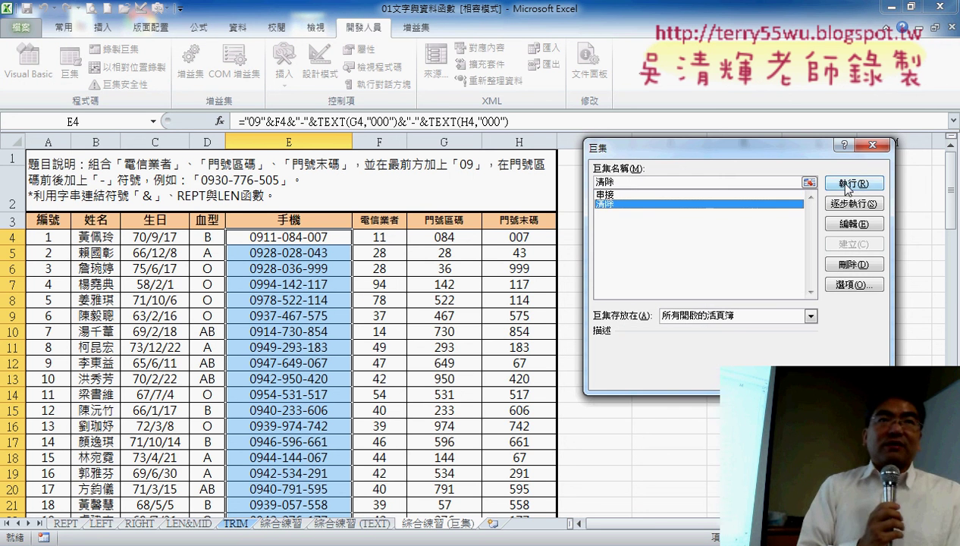
left_click(848, 186)
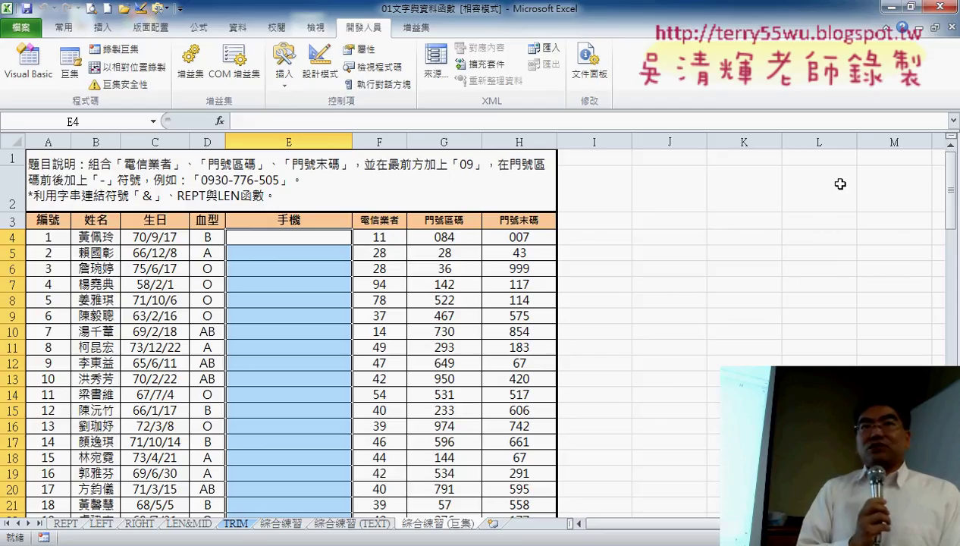